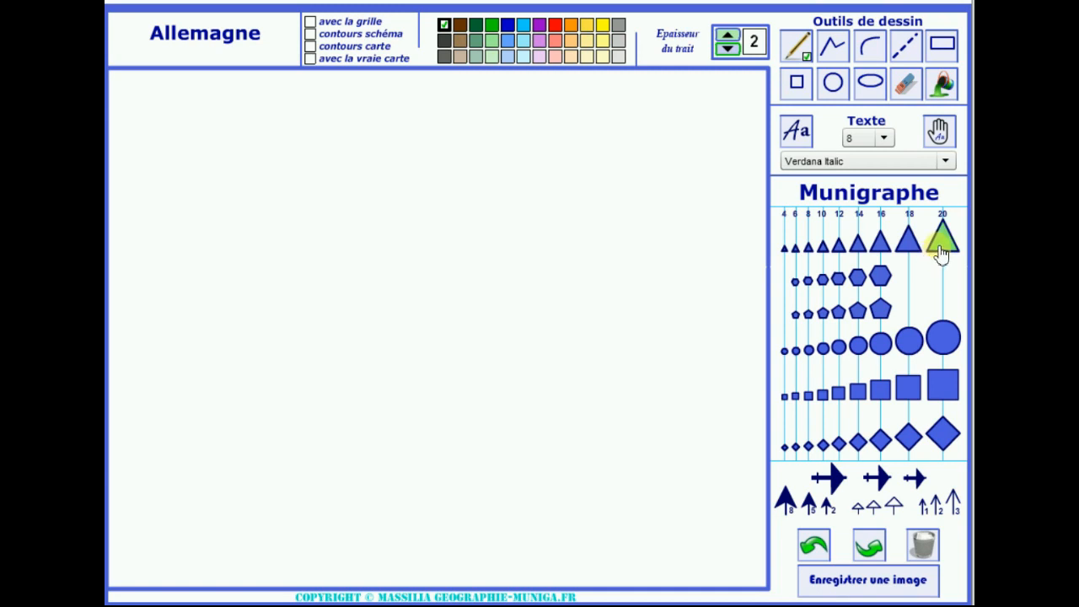
Step: Place three black outlined triangle symbols of sizes 20, 4 and 14 in a row near the middle of the blank canvas
{"action": "left_click", "coordinate": [940, 251]}
{"action": "left_click", "coordinate": [429, 229]}
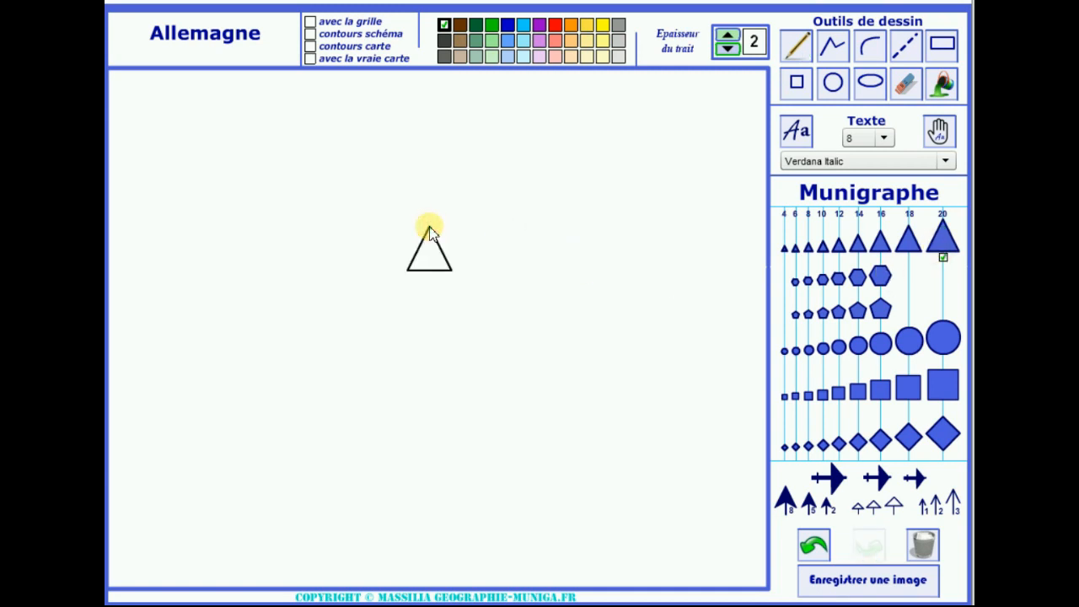
{"action": "left_click", "coordinate": [784, 247]}
{"action": "left_click", "coordinate": [480, 264]}
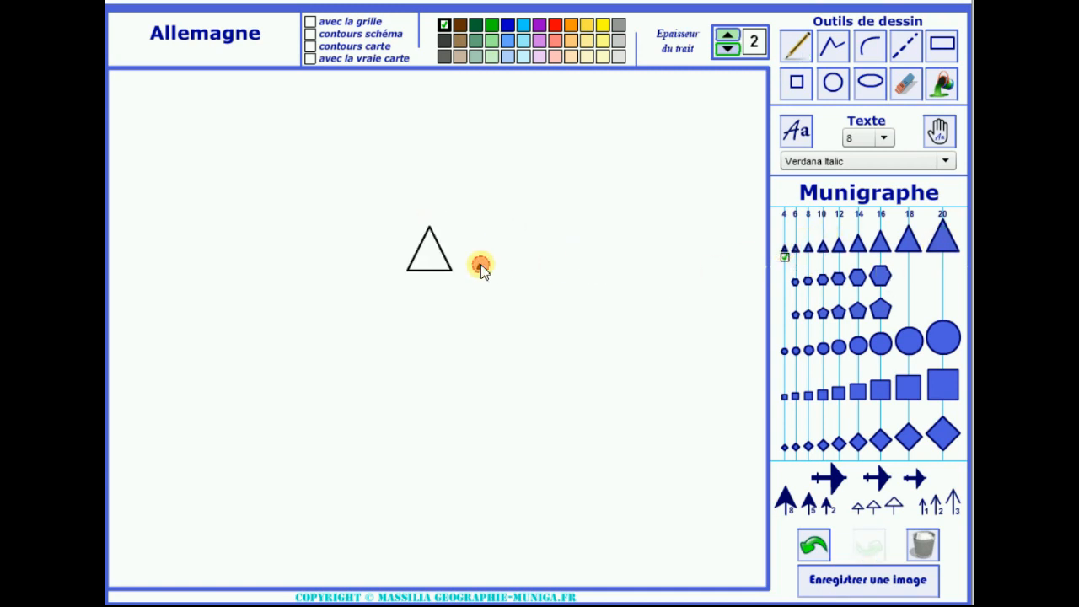
{"action": "left_click", "coordinate": [859, 249]}
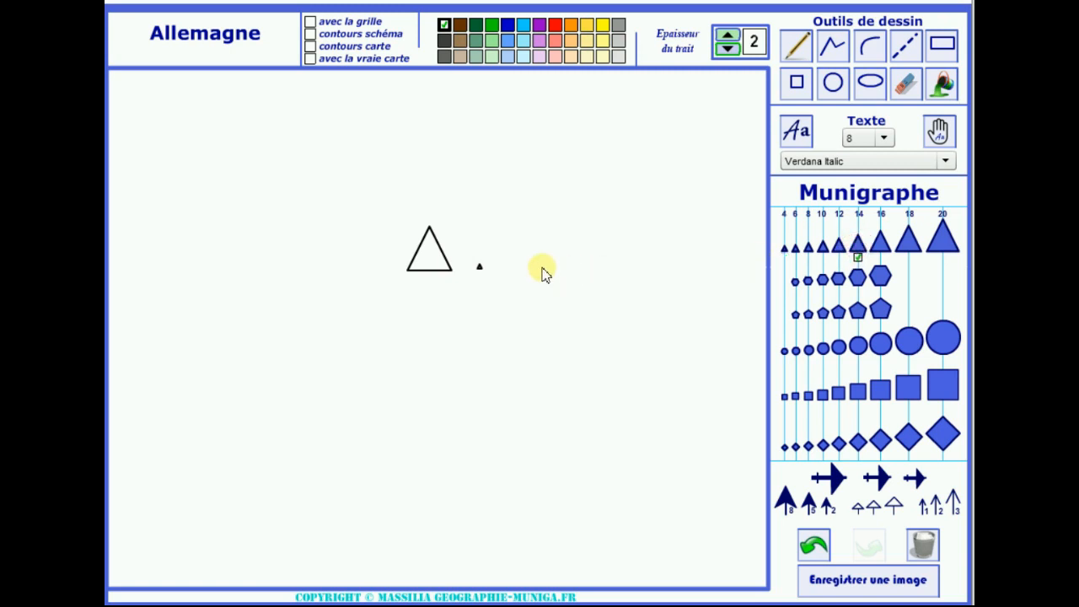
{"action": "left_click", "coordinate": [518, 270]}
Step: Place a size 20 square and a size 20 diamond, each further down and to the right of the triangles
{"action": "left_click", "coordinate": [954, 391]}
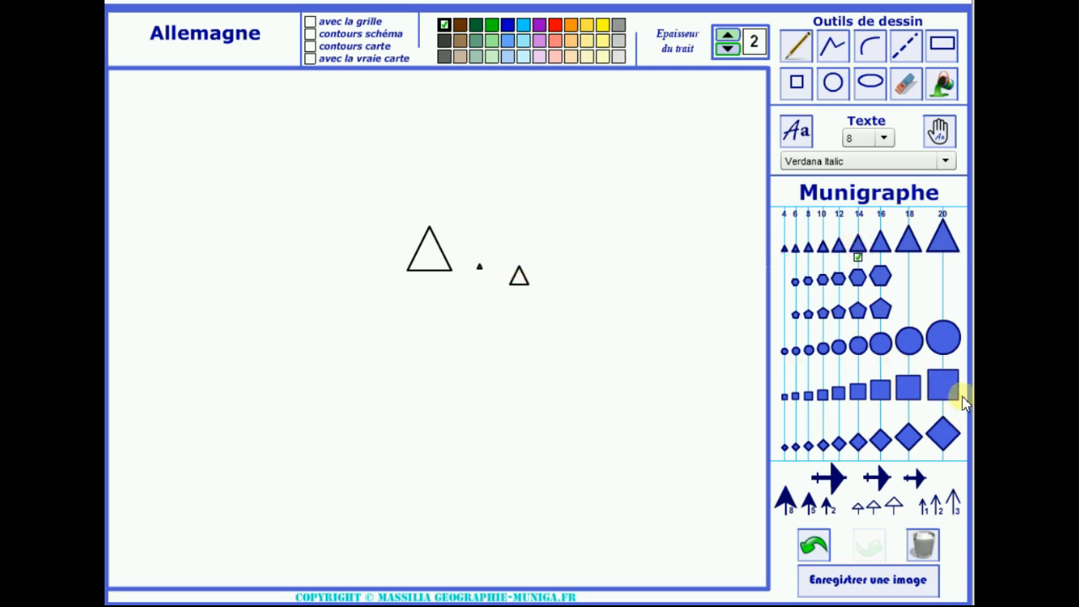
{"action": "left_click", "coordinate": [552, 290]}
{"action": "left_click", "coordinate": [943, 434]}
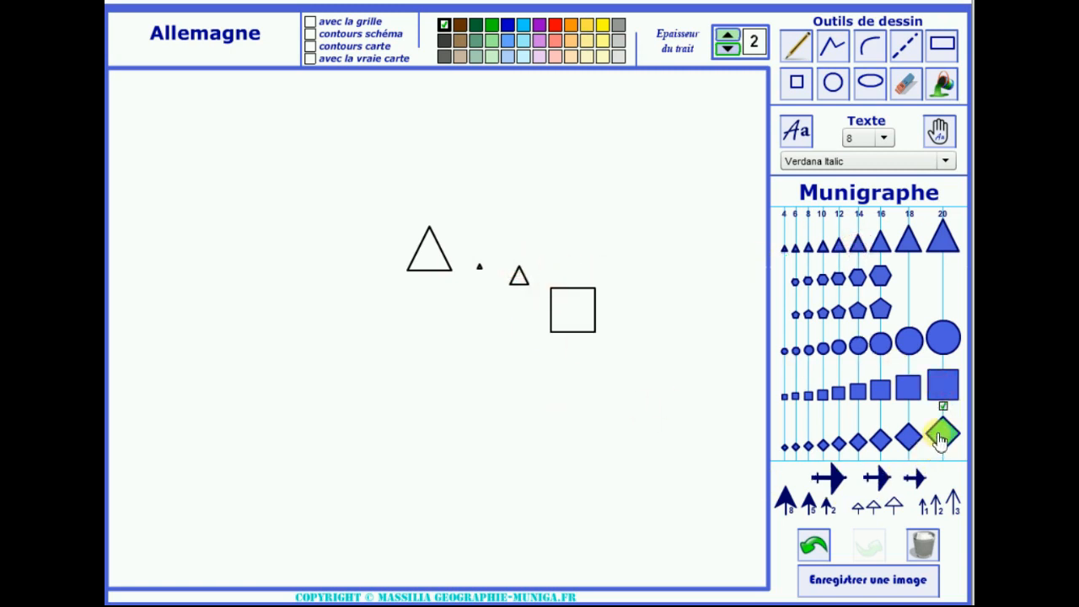
{"action": "left_click", "coordinate": [629, 378]}
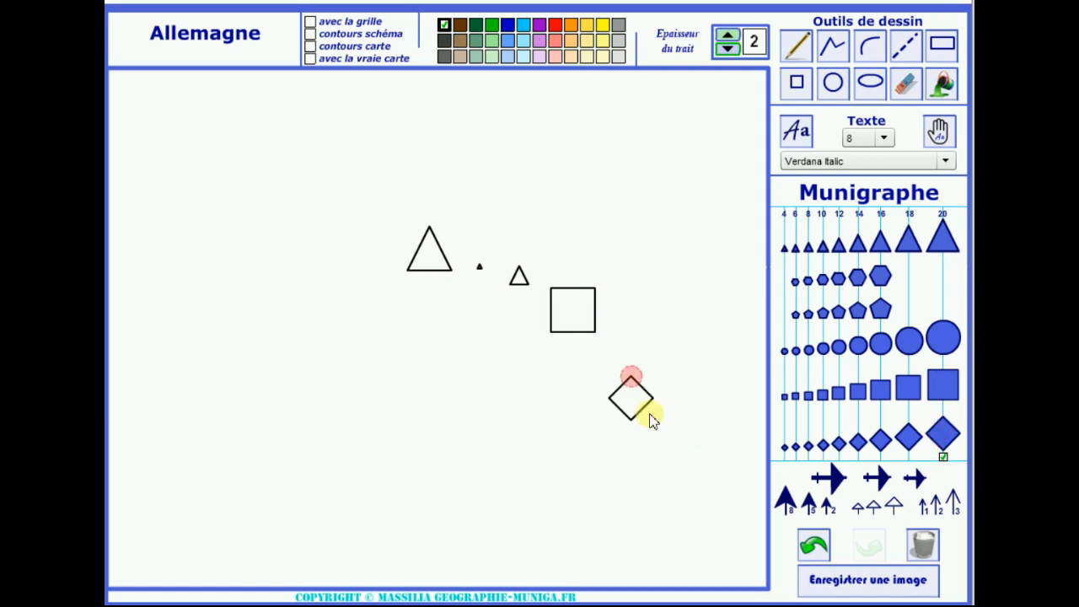
Step: Place the large, medium and small horizontal arrow symbols in black above the triangles, descending to the right
{"action": "left_click", "coordinate": [830, 483]}
{"action": "left_click", "coordinate": [378, 168]}
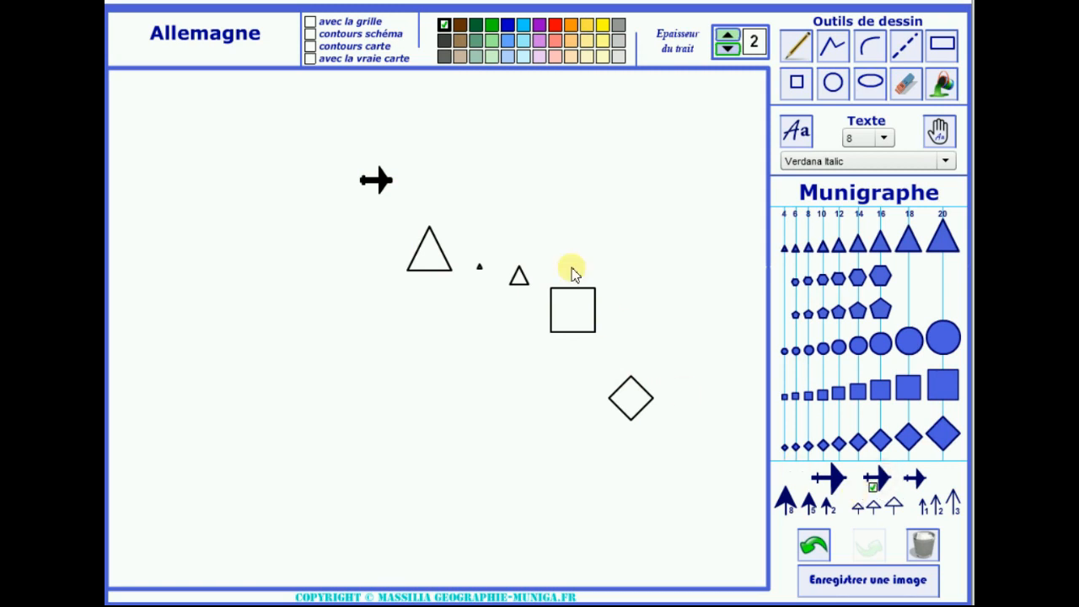
{"action": "left_click", "coordinate": [435, 186]}
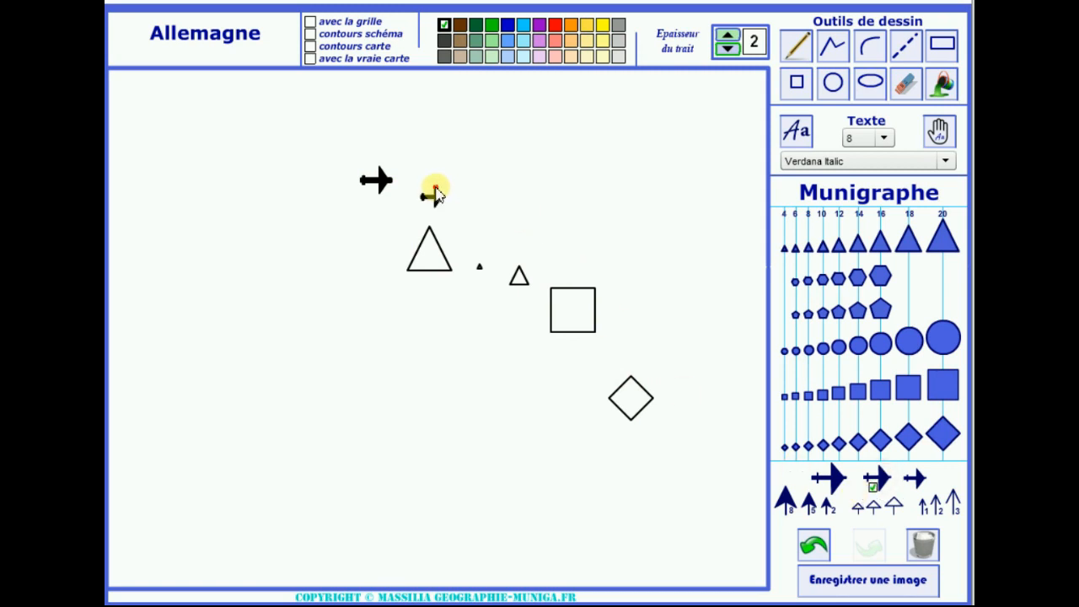
{"action": "left_click", "coordinate": [917, 482]}
{"action": "left_click", "coordinate": [480, 209]}
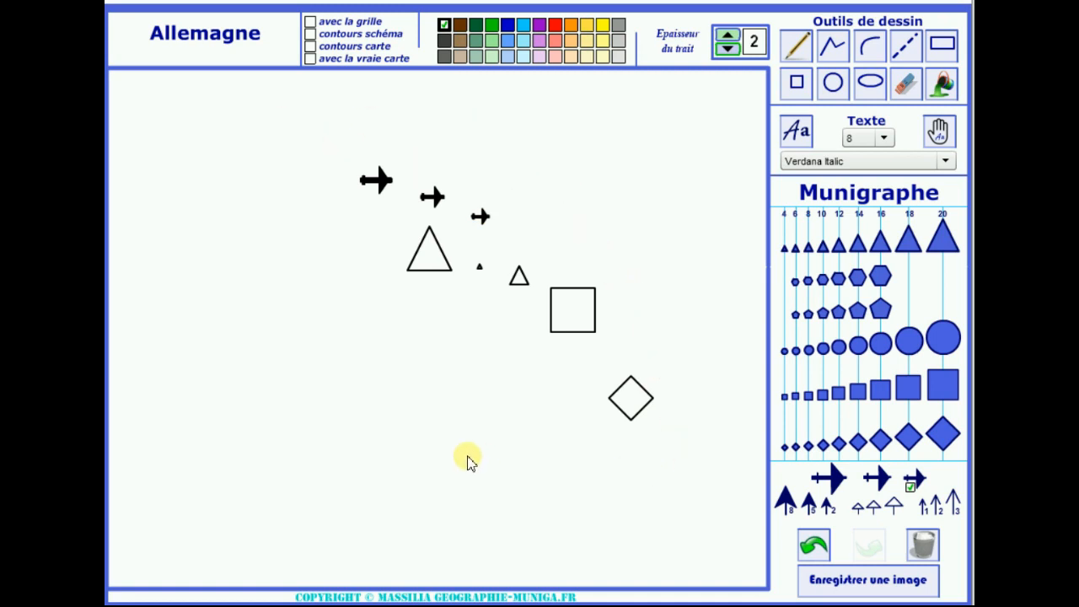
Step: Place a large horizontal arrow symbol in red to the right of the large black one
{"action": "left_click", "coordinate": [555, 25]}
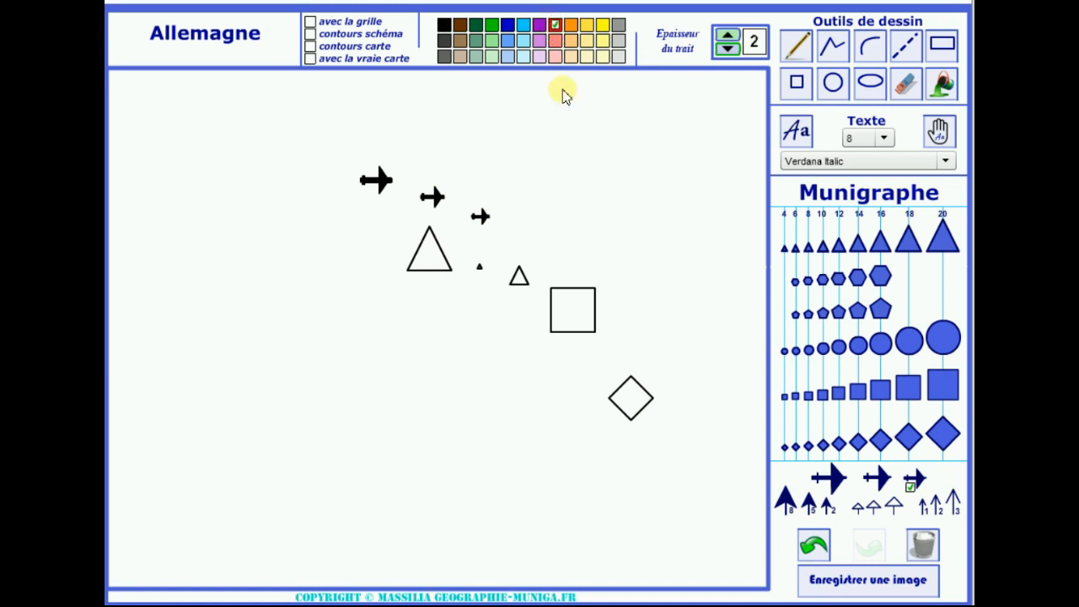
{"action": "left_click", "coordinate": [834, 480]}
{"action": "left_click", "coordinate": [493, 161]}
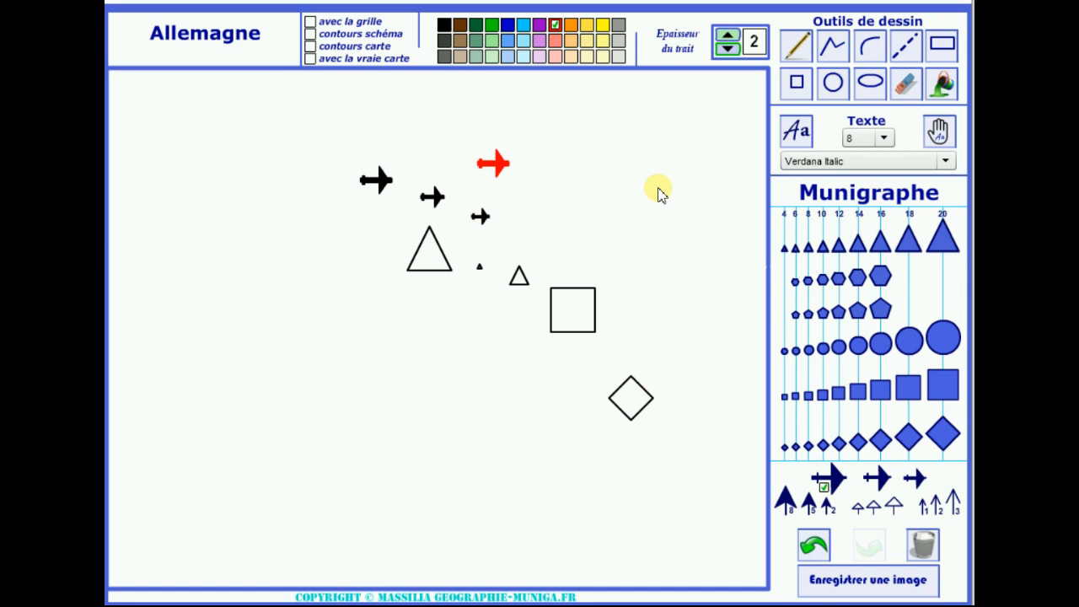
Step: Draw two red size 8 solid arrows pointing up-right in the lower-left area, raising the line thickness to 12 for the second
{"action": "left_click", "coordinate": [786, 503]}
{"action": "left_click_drag", "start_coordinate": [195, 440], "coordinate": [228, 406]}
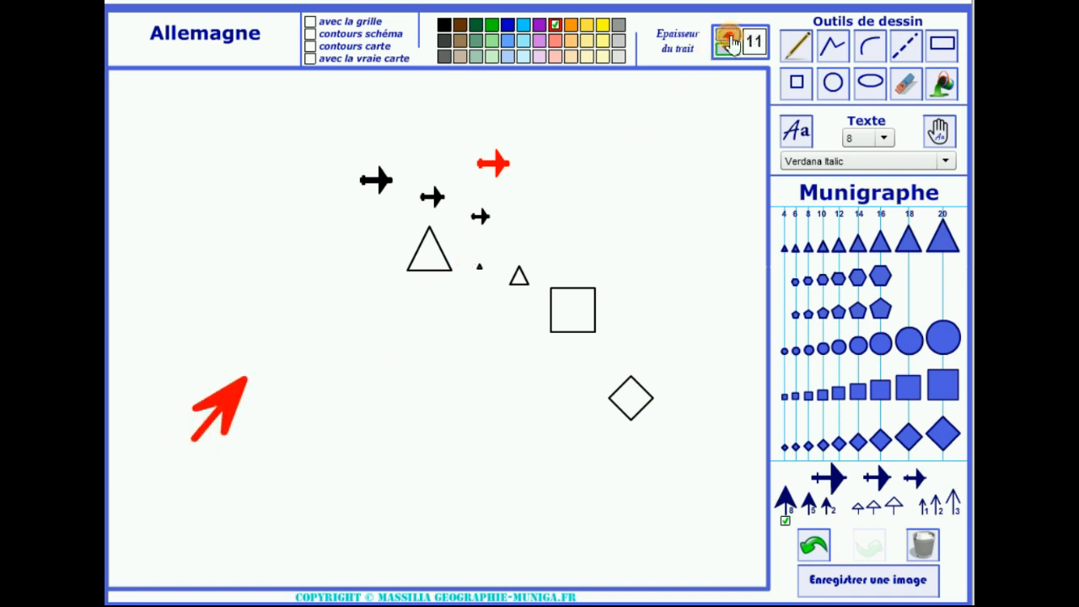
{"action": "left_click", "coordinate": [726, 38]}
{"action": "left_click_drag", "start_coordinate": [251, 470], "coordinate": [295, 421]}
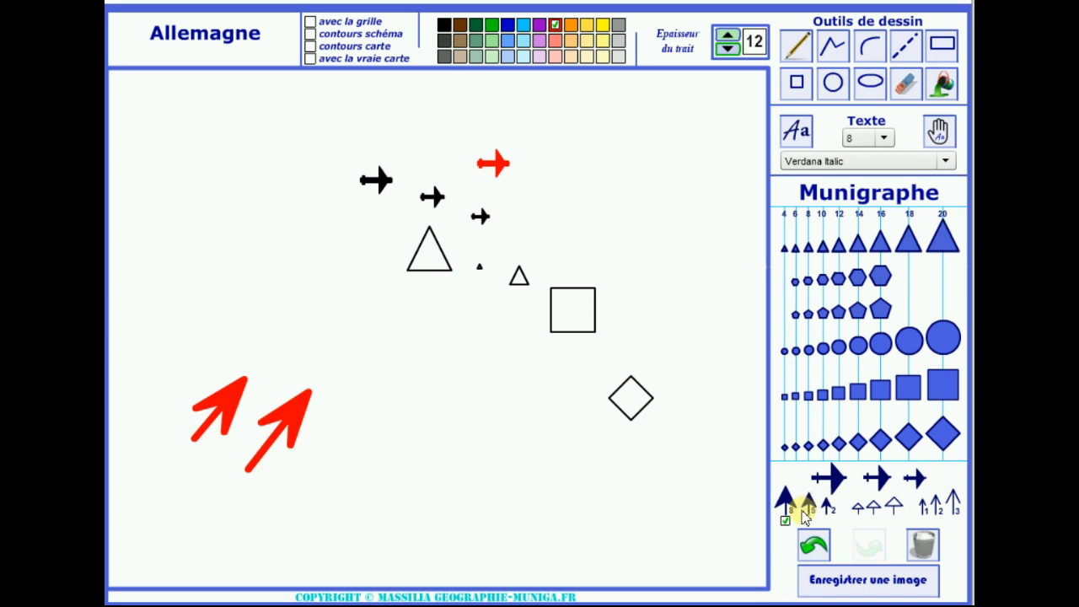
Step: Draw a size 5 and a size 2 solid red arrow pointing up-right beside the two large ones
{"action": "left_click", "coordinate": [807, 508]}
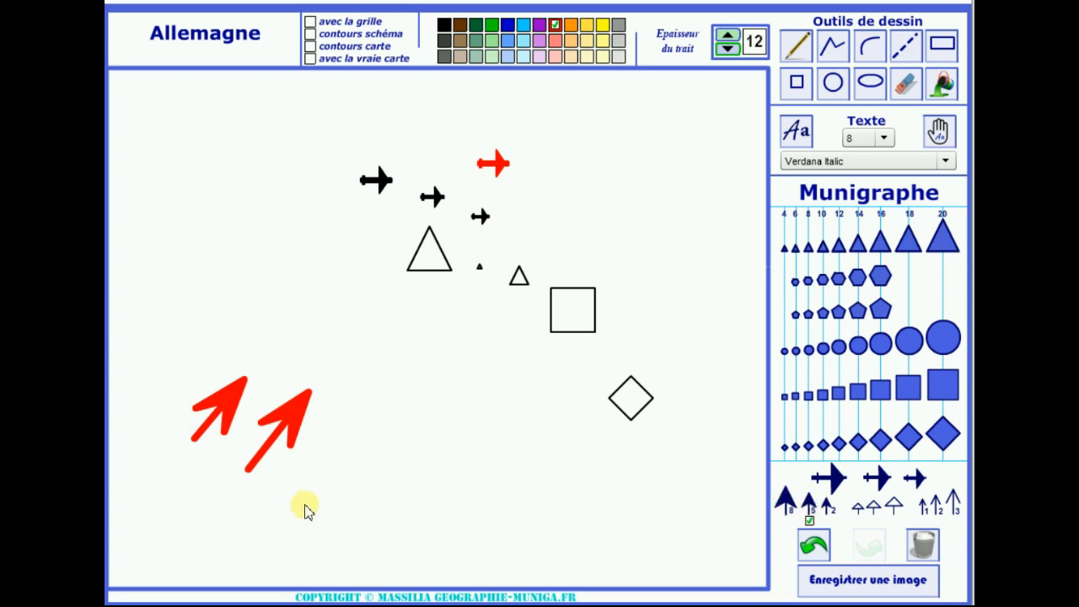
{"action": "left_click_drag", "start_coordinate": [306, 510], "coordinate": [346, 432]}
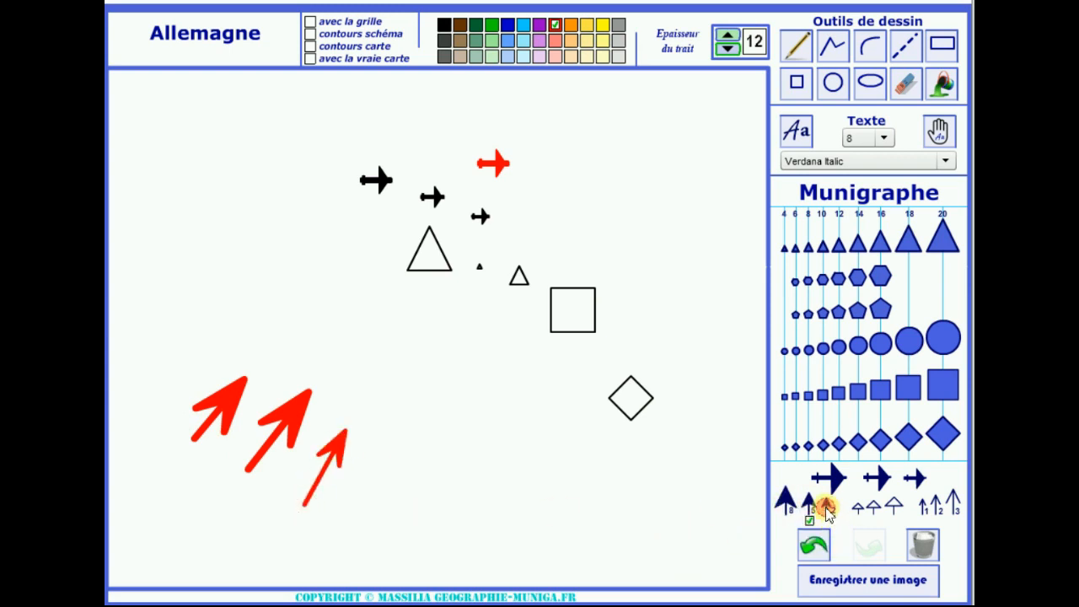
{"action": "left_click", "coordinate": [829, 508]}
{"action": "left_click_drag", "start_coordinate": [337, 508], "coordinate": [364, 453]}
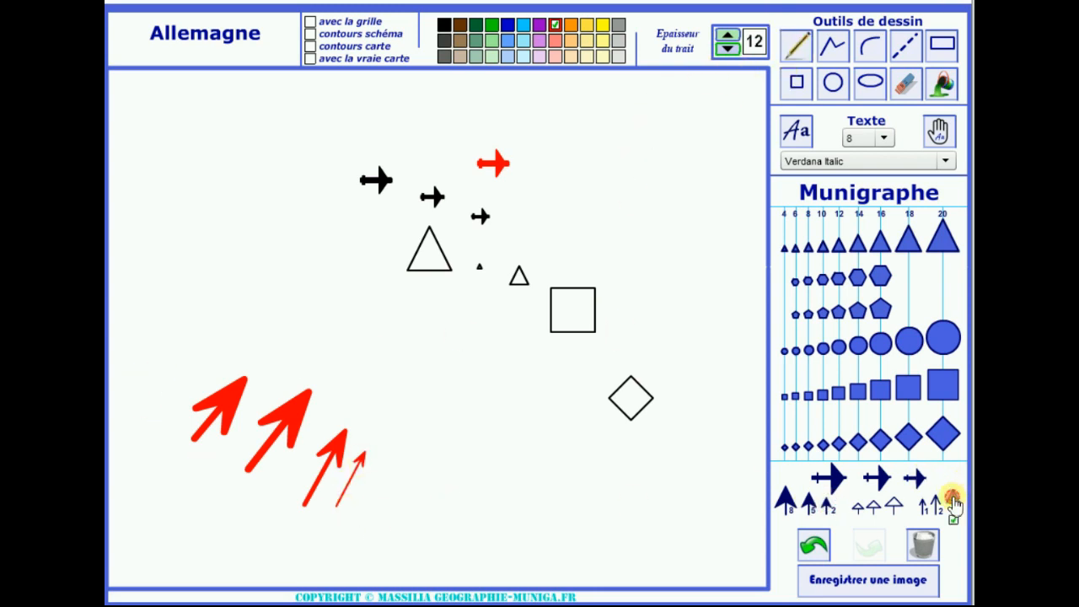
Step: Draw three thin open-headed red arrows pointing up-right below the triangles, beginning with size 3 and continuing with smaller ones
{"action": "left_click_drag", "start_coordinate": [438, 484], "coordinate": [461, 427]}
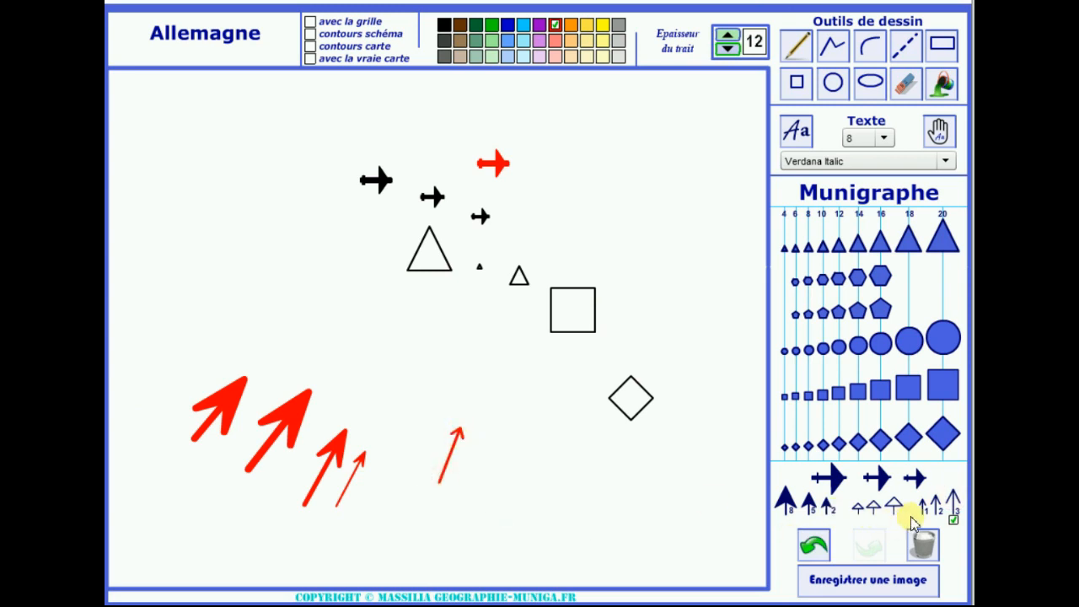
{"action": "left_click", "coordinate": [936, 506]}
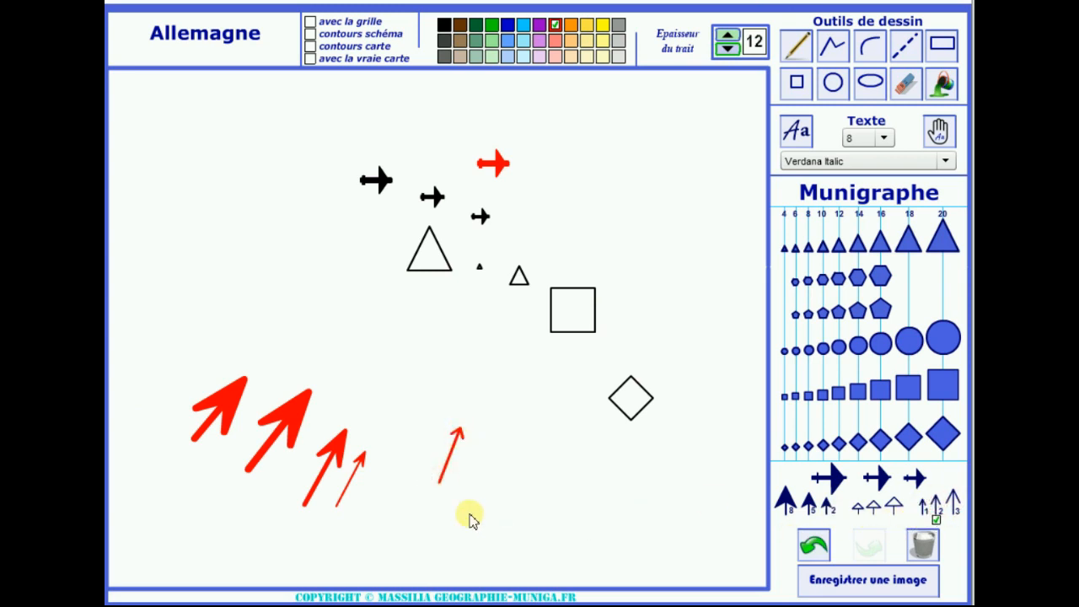
{"action": "left_click_drag", "start_coordinate": [463, 512], "coordinate": [487, 472]}
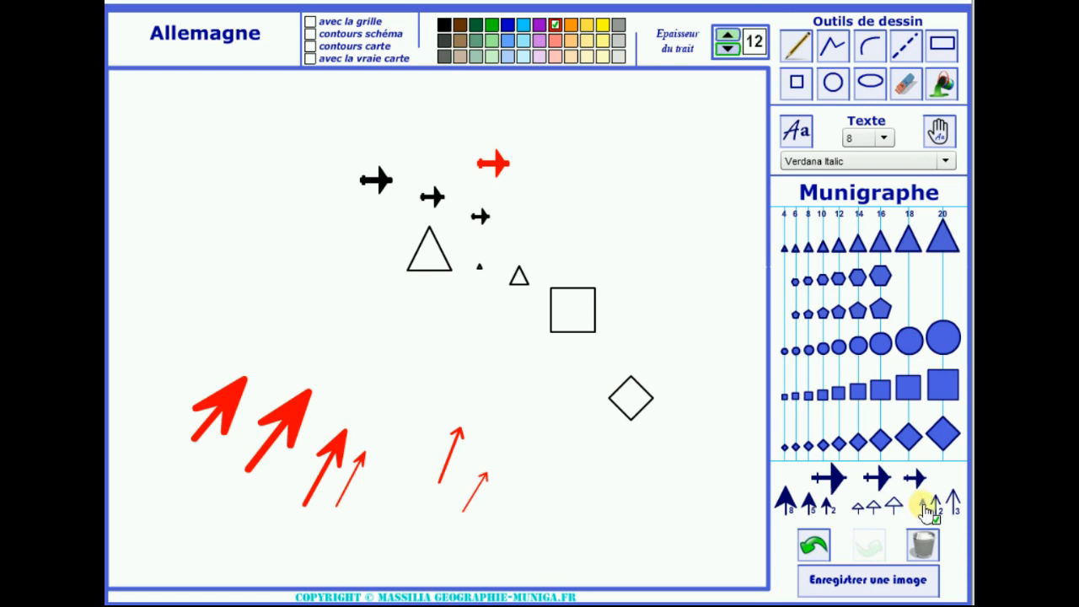
{"action": "left_click_drag", "start_coordinate": [477, 523], "coordinate": [504, 498]}
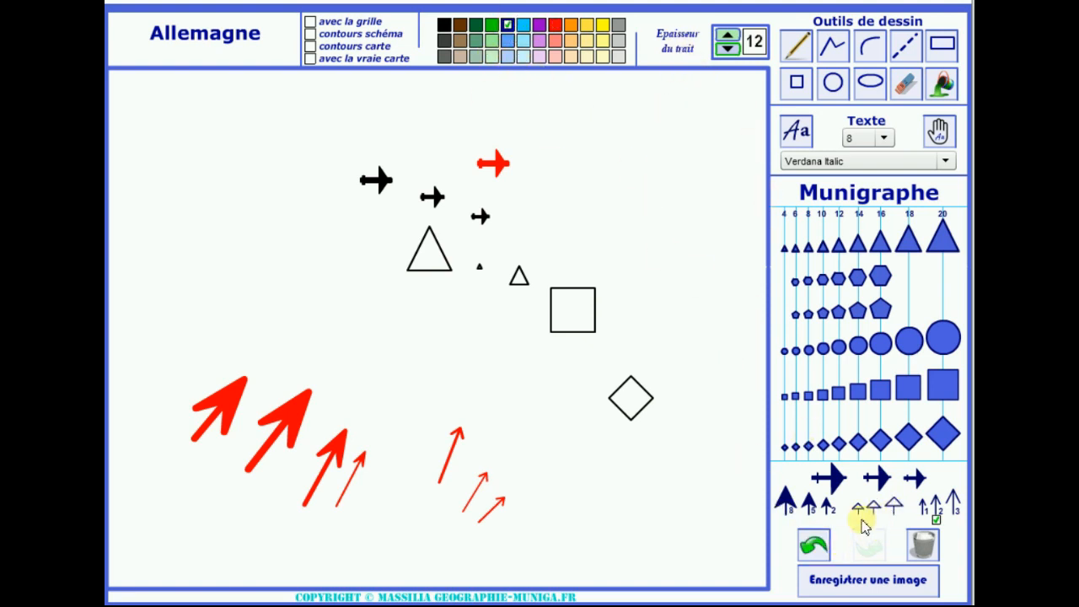
Step: Draw hollow-headed arrows in blue: a small and a medium one pointing down at the upper right, and a large double-headed one below the diamond
{"action": "left_click", "coordinate": [650, 172]}
{"action": "left_click", "coordinate": [873, 507]}
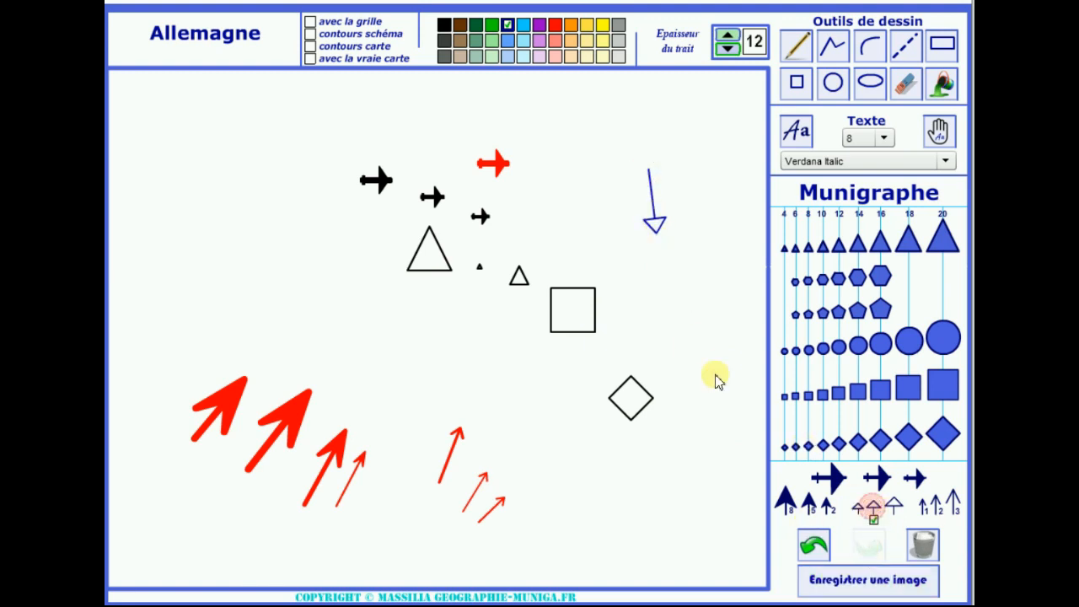
{"action": "left_click", "coordinate": [684, 190]}
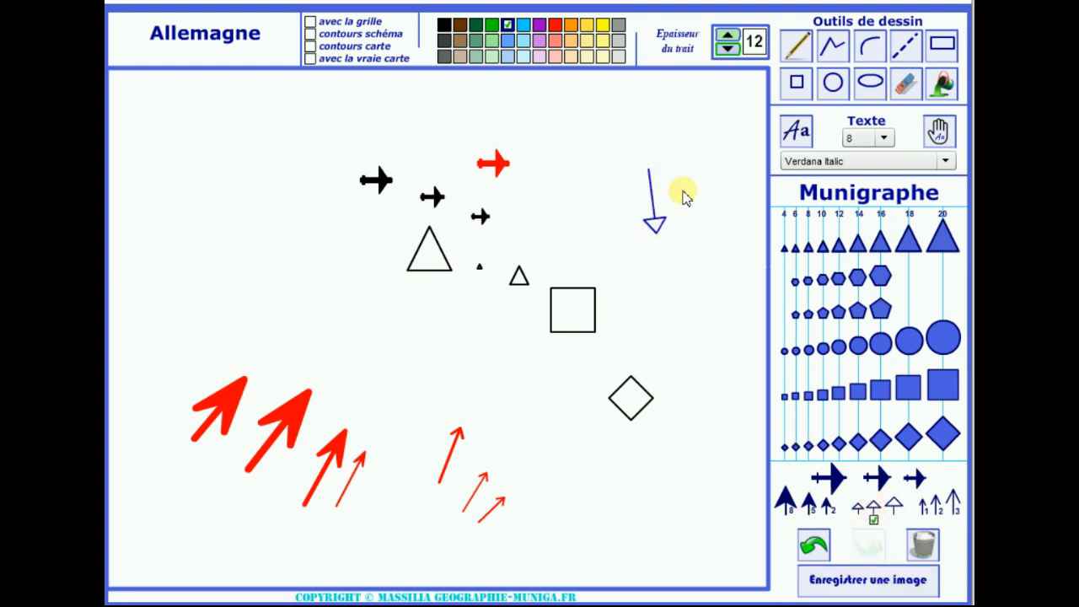
{"action": "left_click", "coordinate": [894, 505]}
{"action": "mouse_move", "coordinate": [649, 488]}
{"action": "left_mouse_down"}
{"action": "mouse_move", "coordinate": [677, 449]}
{"action": "mouse_move", "coordinate": [654, 485]}
{"action": "left_mouse_up"}
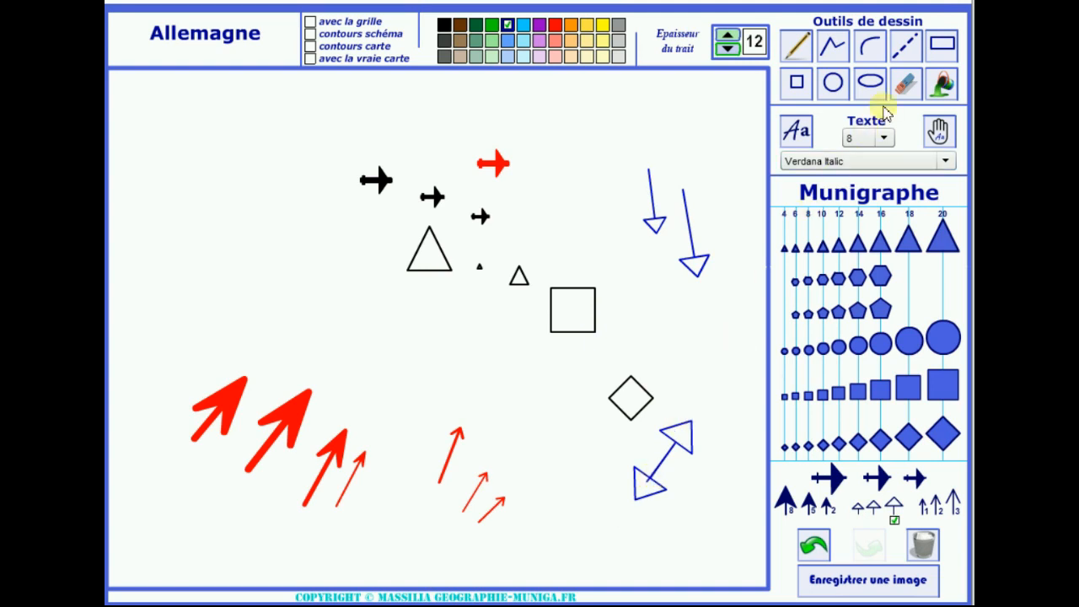
Step: Fill both heads of the double-headed arrow with blue and thicken its shaft with a straight blue line of thickness 12
{"action": "left_click", "coordinate": [941, 83]}
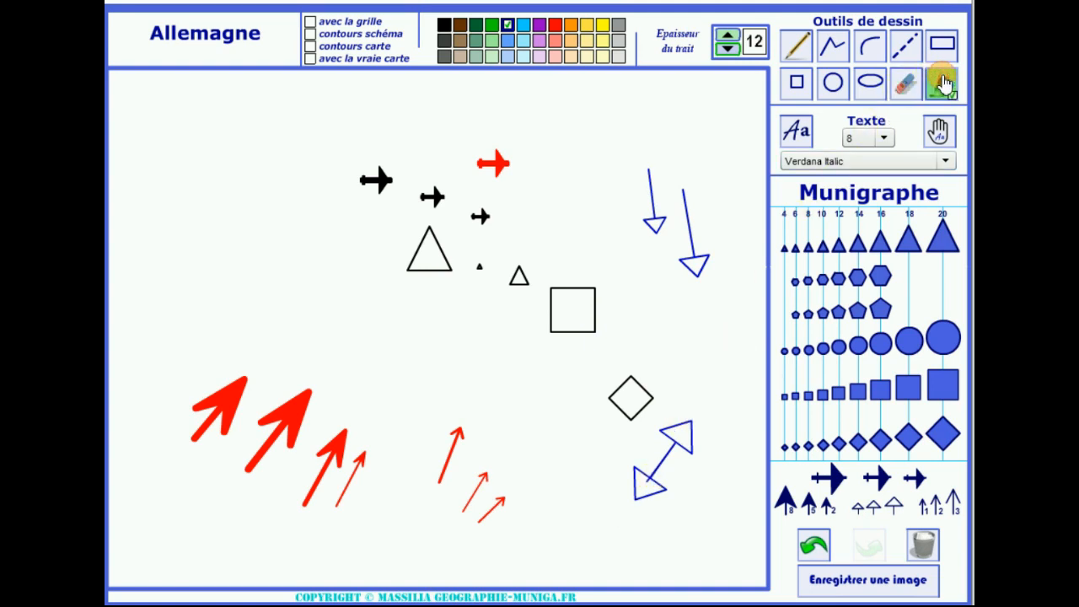
{"action": "left_click", "coordinate": [646, 485]}
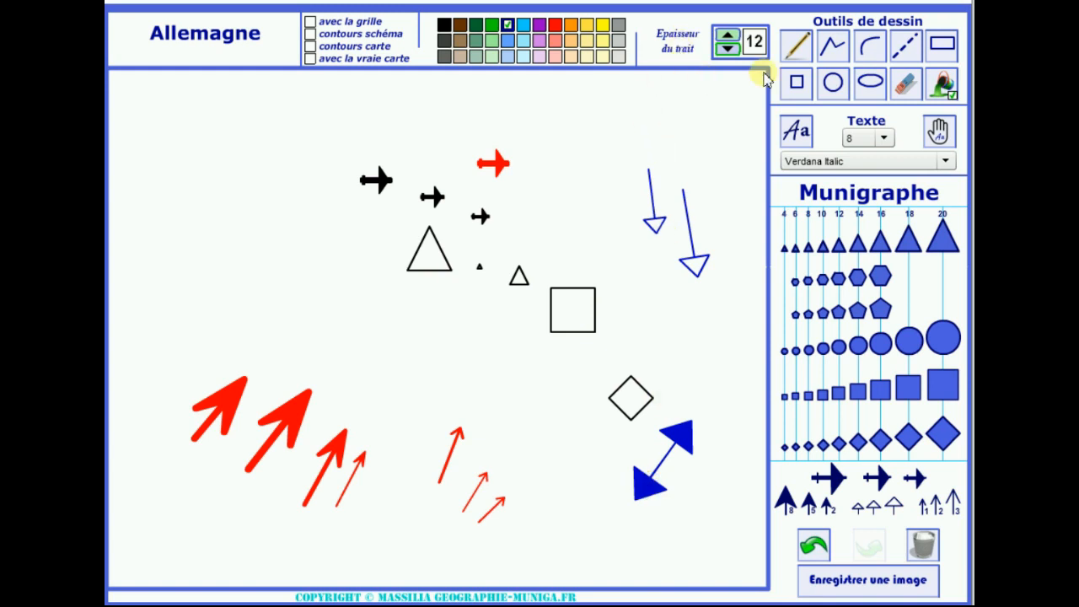
{"action": "left_click", "coordinate": [833, 50]}
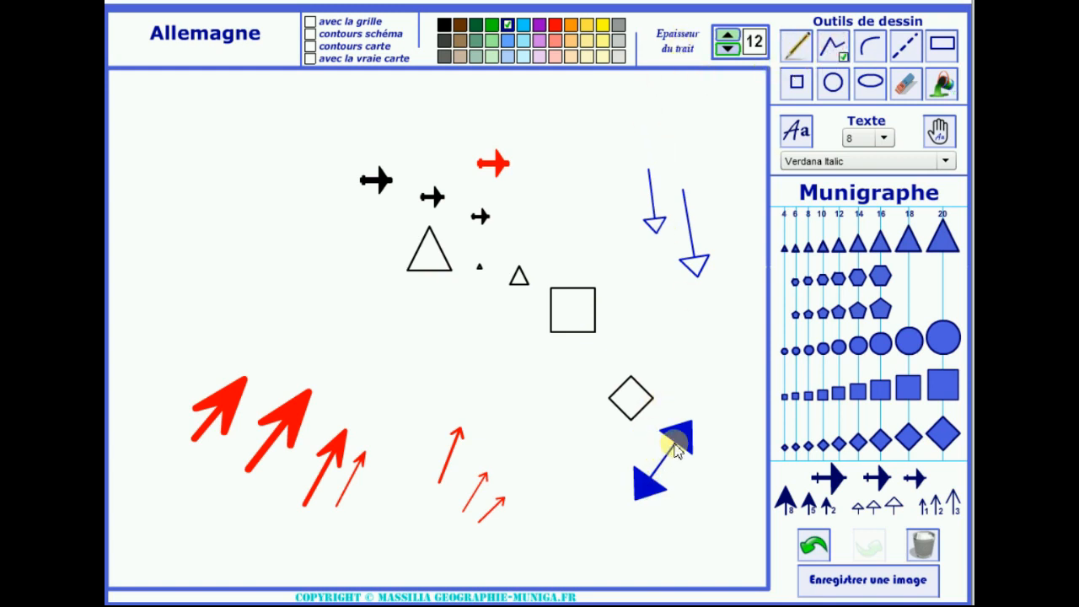
{"action": "left_click_drag", "start_coordinate": [677, 438], "coordinate": [653, 481]}
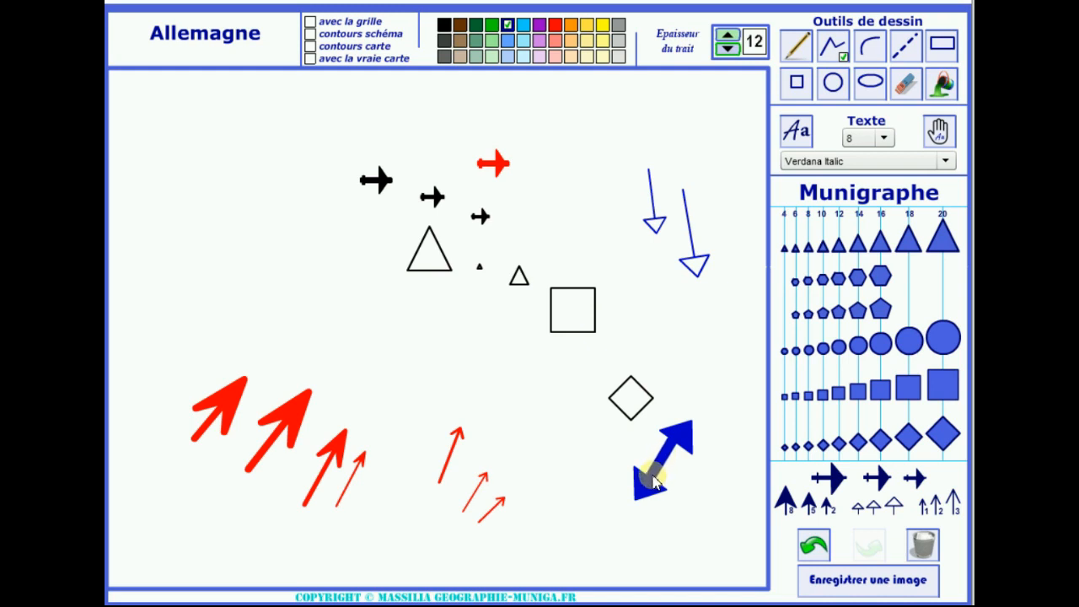
{"action": "left_click", "coordinate": [815, 550]}
{"action": "left_click", "coordinate": [653, 486]}
{"action": "left_click", "coordinate": [677, 440]}
{"action": "left_click_drag", "start_coordinate": [681, 444], "coordinate": [650, 482]}
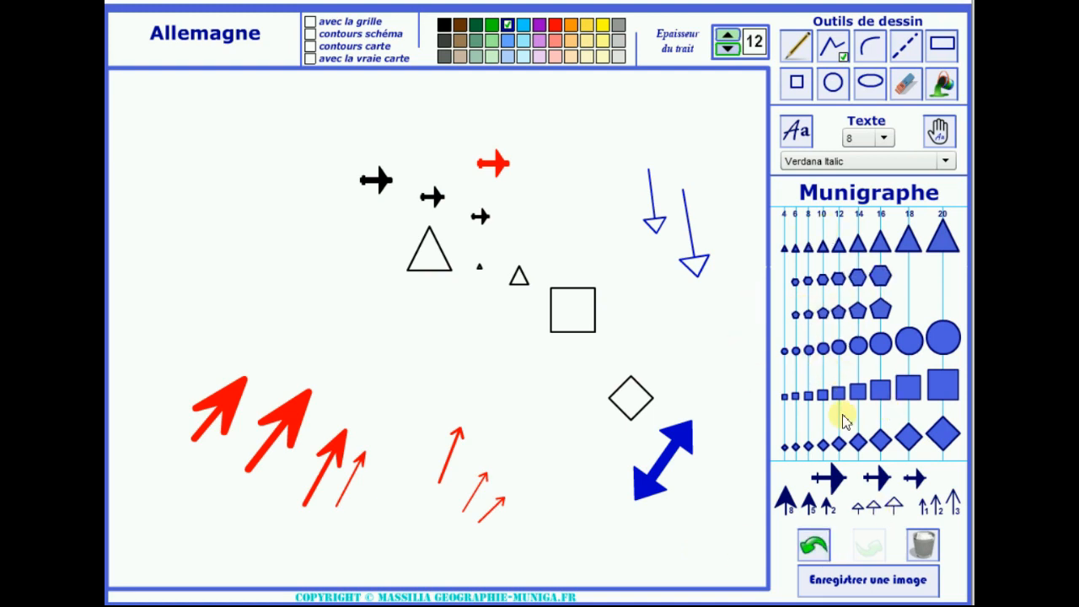
Step: Draw two wavy freehand orange strokes above the black arrow symbols, one at thickness 12 and one at thickness 7
{"action": "left_click", "coordinate": [796, 49]}
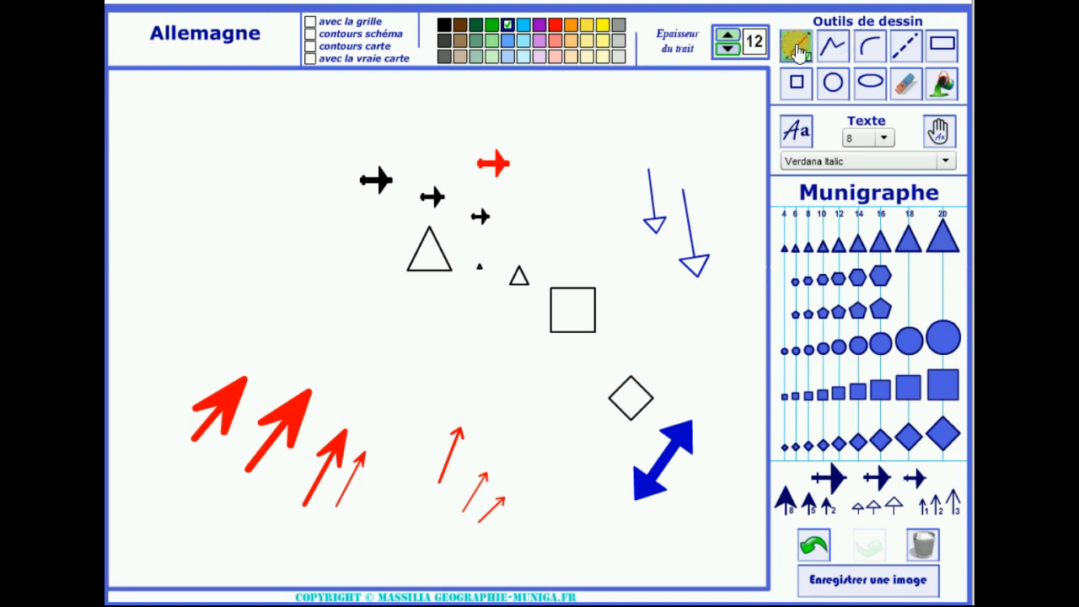
{"action": "left_click", "coordinate": [571, 28]}
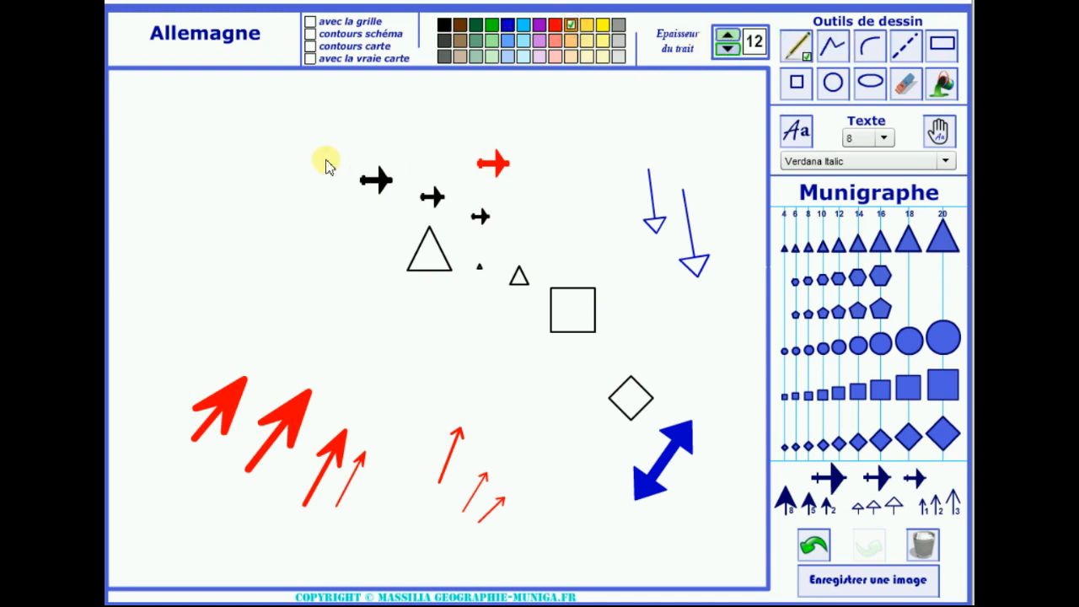
{"action": "left_click_drag", "start_coordinate": [245, 155], "coordinate": [453, 138]}
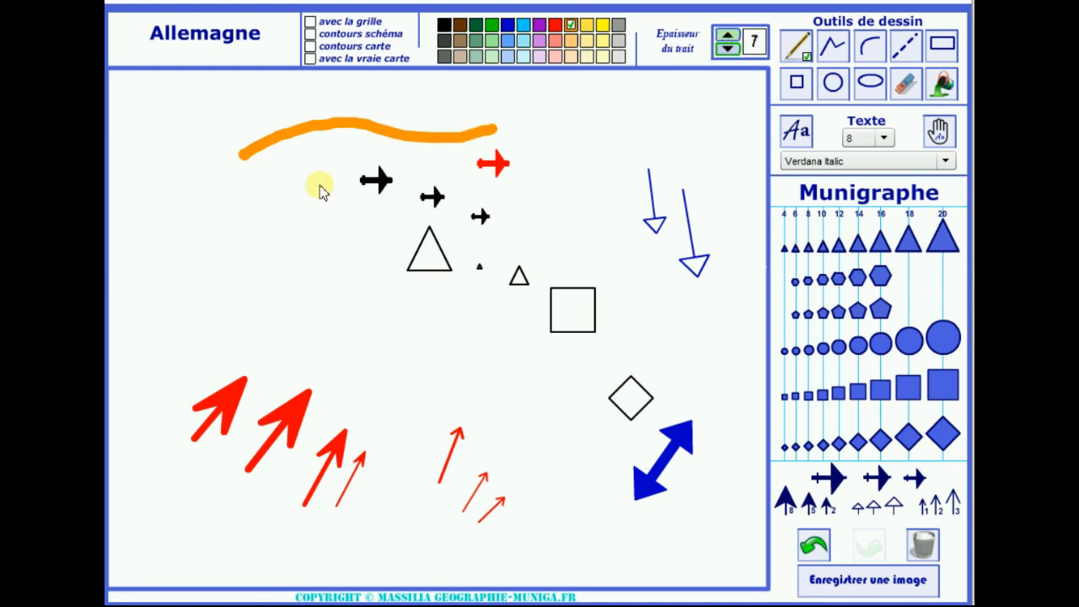
{"action": "left_click_drag", "start_coordinate": [257, 178], "coordinate": [427, 173]}
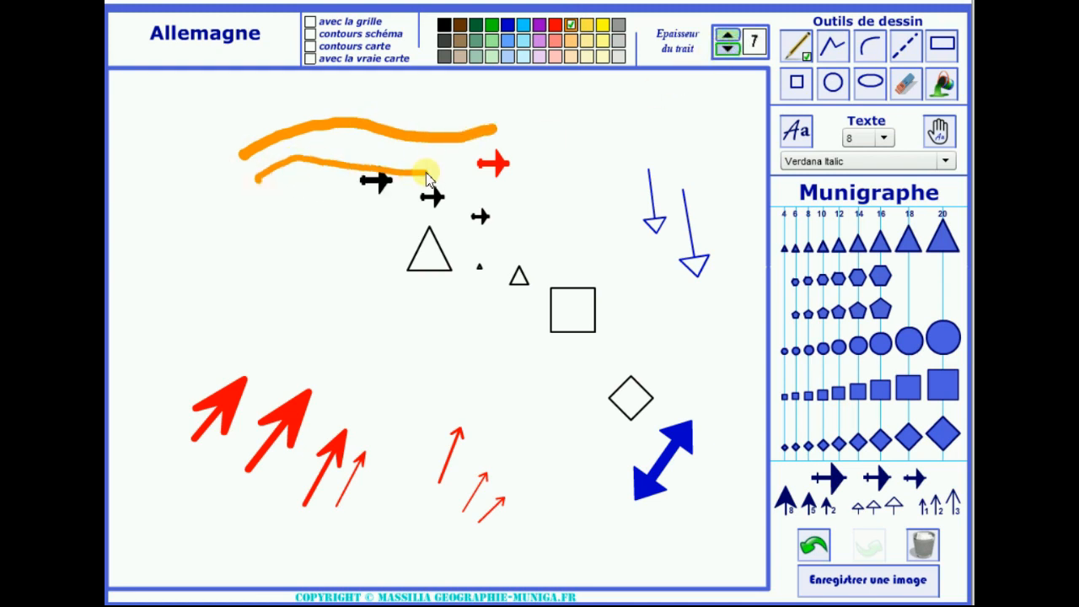
Step: Draw two crossing straight orange lines of thickness 7 between the red arrow symbol and the blue downward arrows
{"action": "left_click", "coordinate": [831, 45]}
{"action": "left_click_drag", "start_coordinate": [621, 120], "coordinate": [550, 221]}
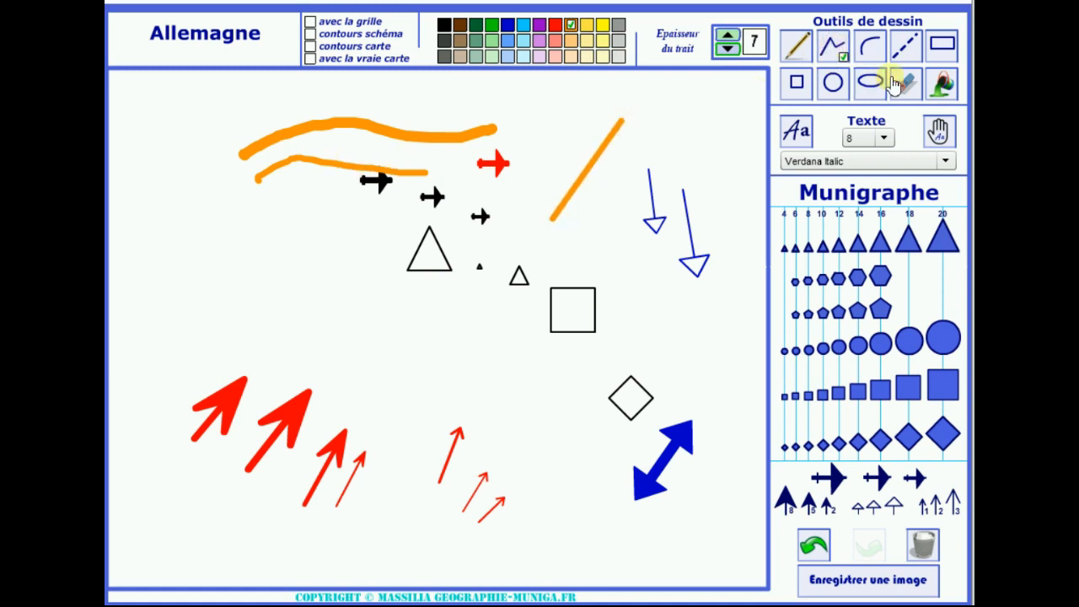
{"action": "left_click_drag", "start_coordinate": [511, 161], "coordinate": [630, 153]}
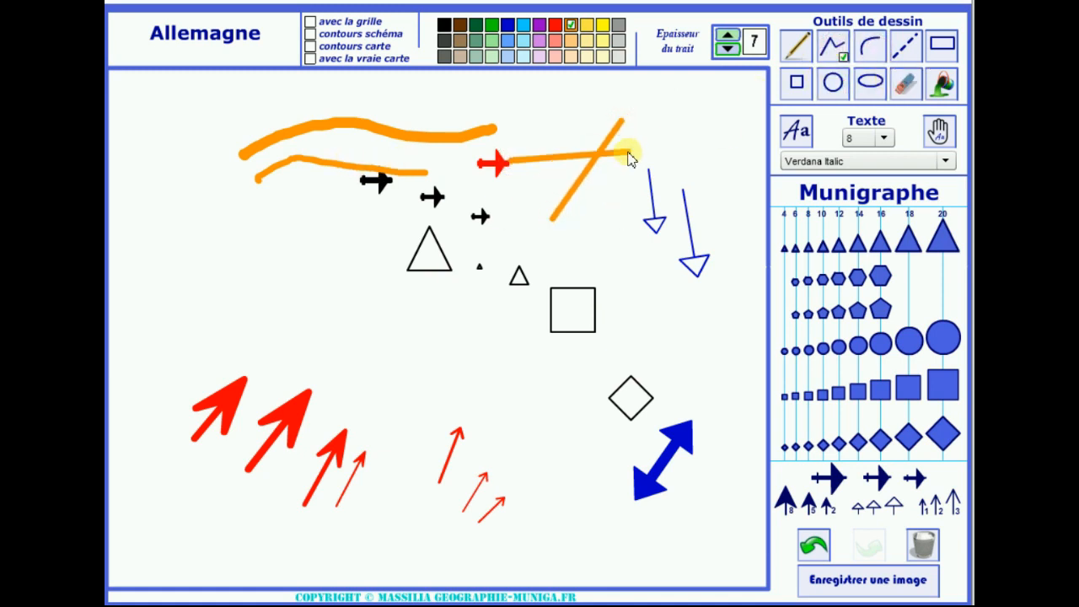
Step: Draw an orange arc above the crossing lines and a dashed line slanting down past the triangles, both at thickness 7
{"action": "left_click", "coordinate": [862, 52]}
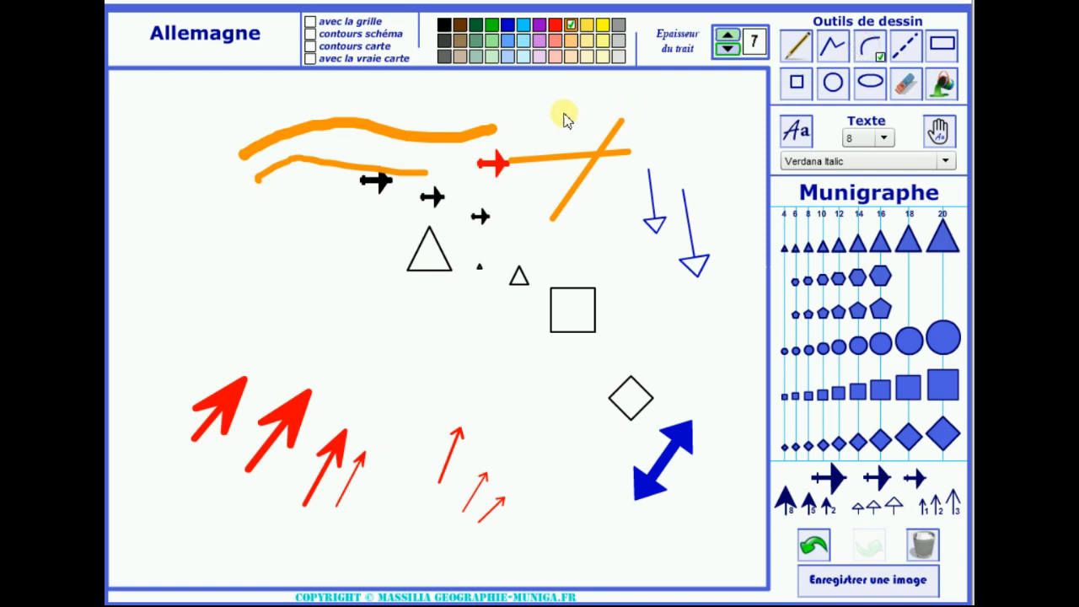
{"action": "left_click_drag", "start_coordinate": [560, 113], "coordinate": [656, 145]}
{"action": "left_click", "coordinate": [894, 59]}
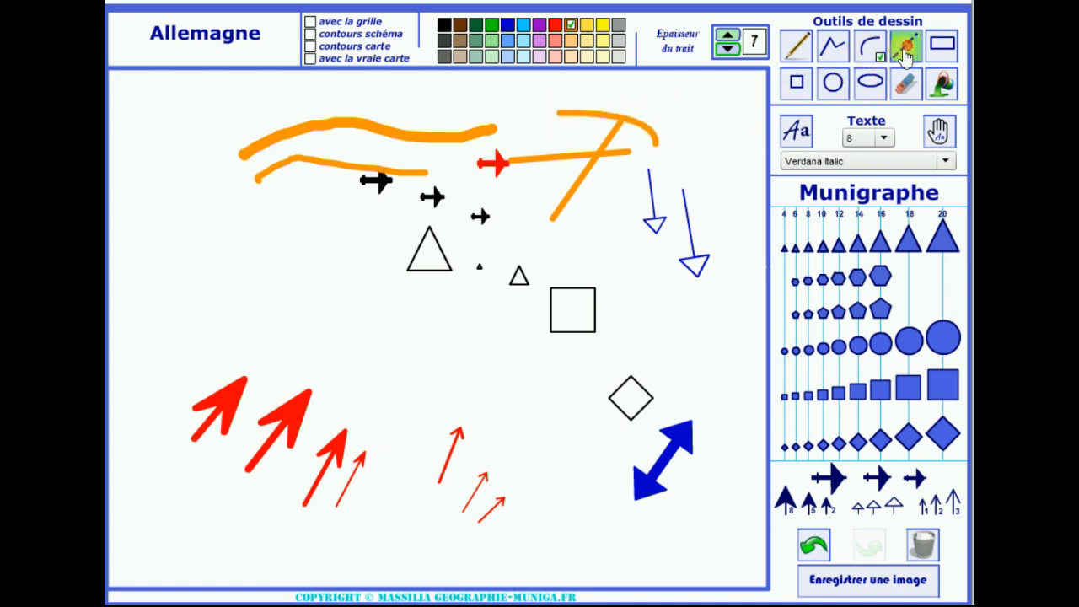
{"action": "left_click_drag", "start_coordinate": [595, 208], "coordinate": [331, 317]}
Step: Draw a large orange rectangle around the triangles and square, and an orange square over the start of the wavy strokes
{"action": "left_click", "coordinate": [942, 44]}
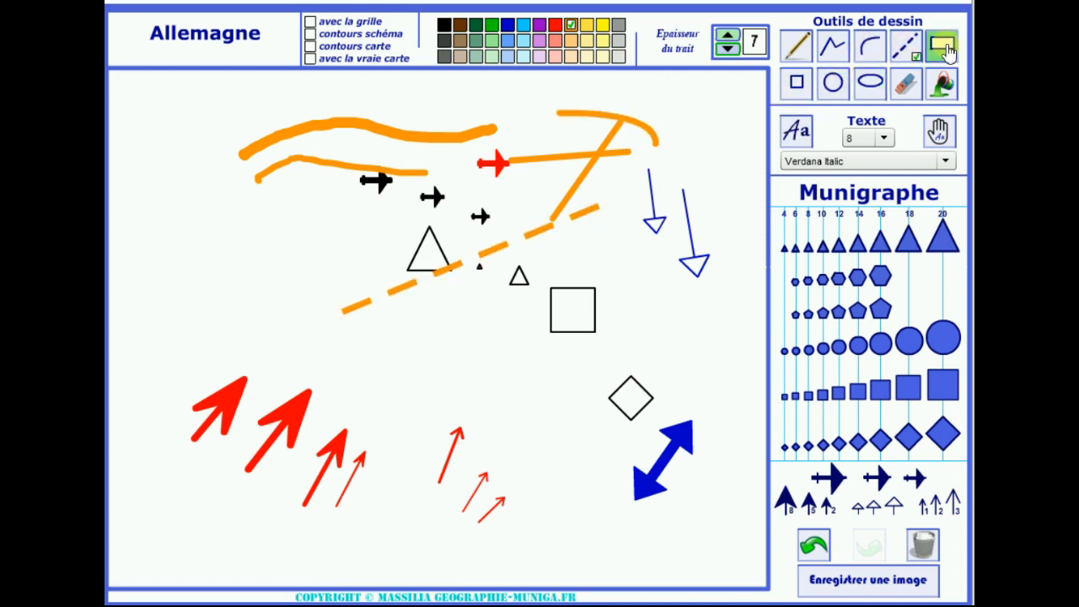
{"action": "left_click_drag", "start_coordinate": [270, 236], "coordinate": [625, 411]}
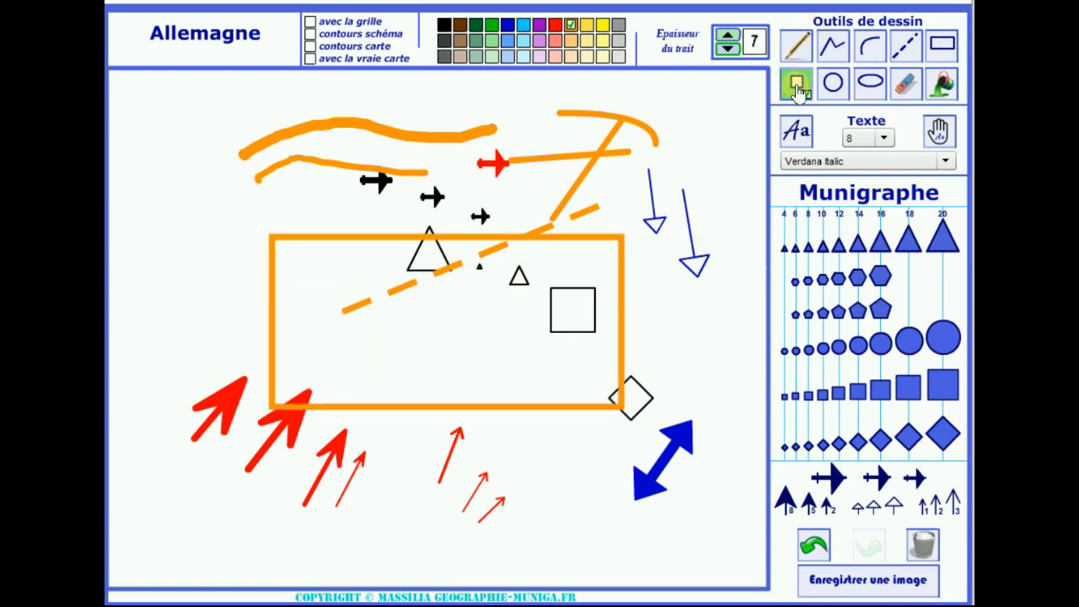
{"action": "left_click", "coordinate": [797, 84]}
{"action": "left_click_drag", "start_coordinate": [196, 205], "coordinate": [282, 164]}
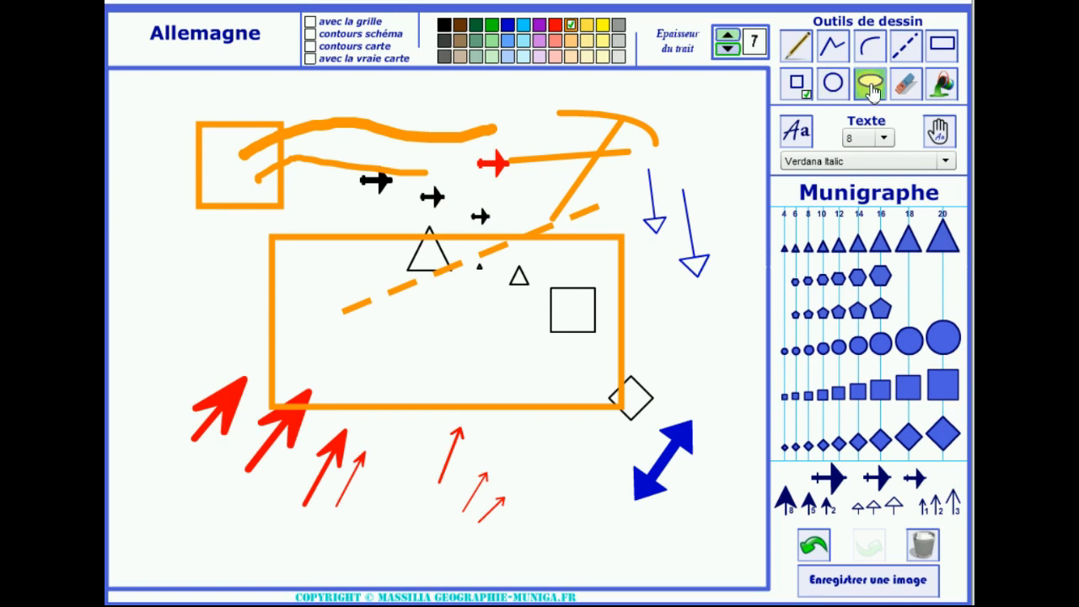
Step: Erase the lower end of the orange arc and clear the whole drawing area
{"action": "left_click", "coordinate": [905, 93]}
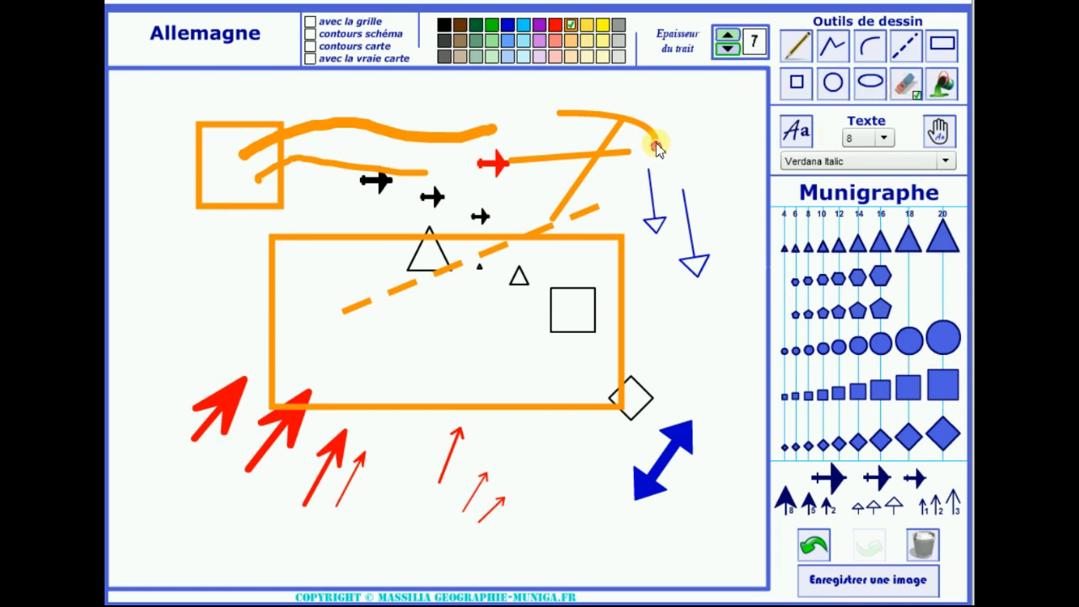
{"action": "left_click_drag", "start_coordinate": [657, 148], "coordinate": [654, 140]}
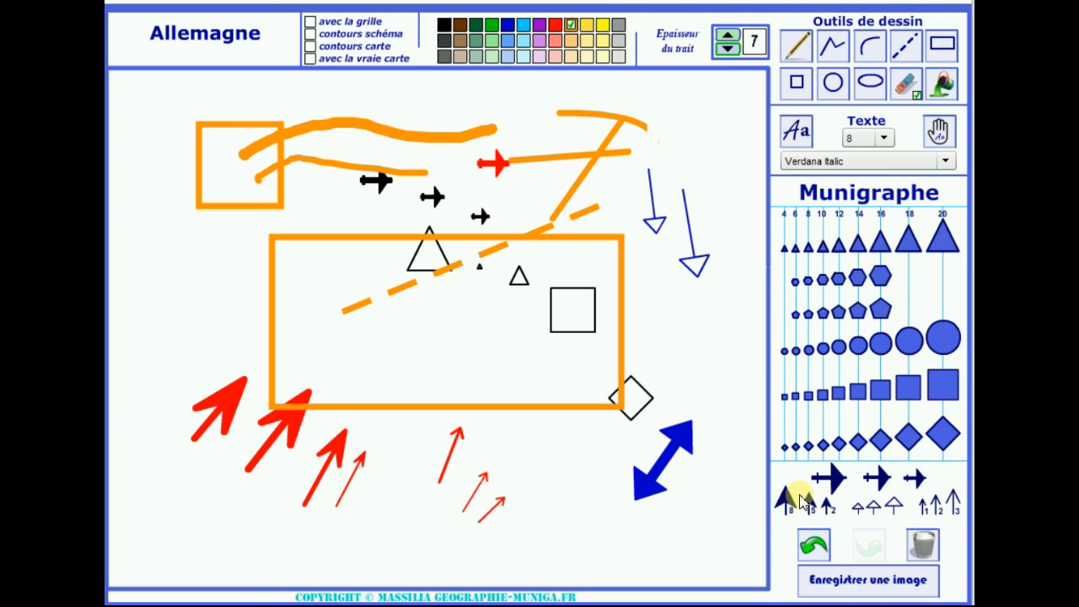
{"action": "left_click", "coordinate": [923, 546]}
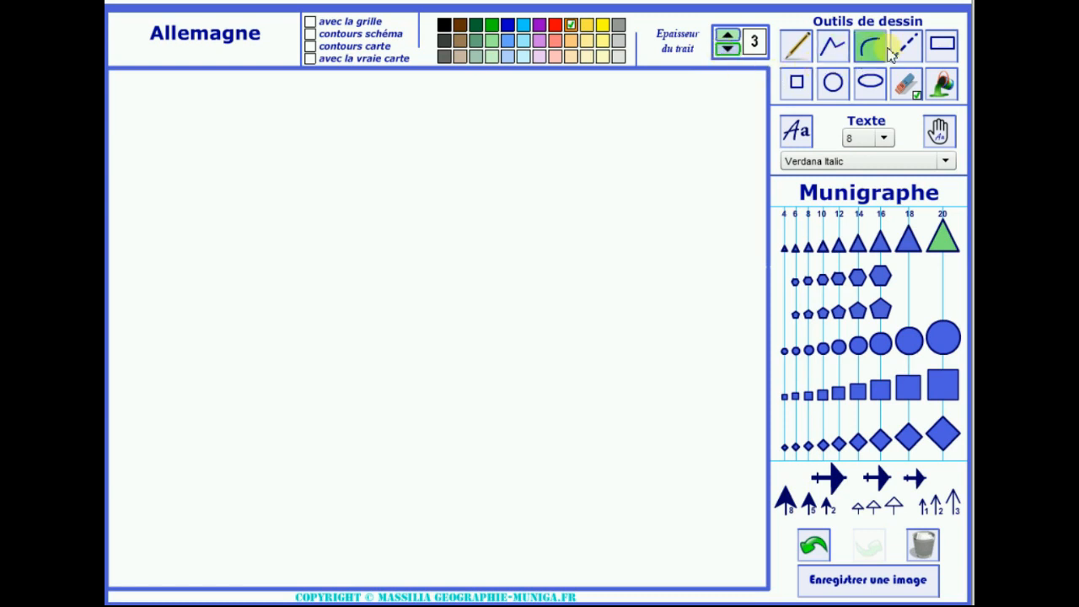
{"action": "left_click", "coordinate": [951, 44]}
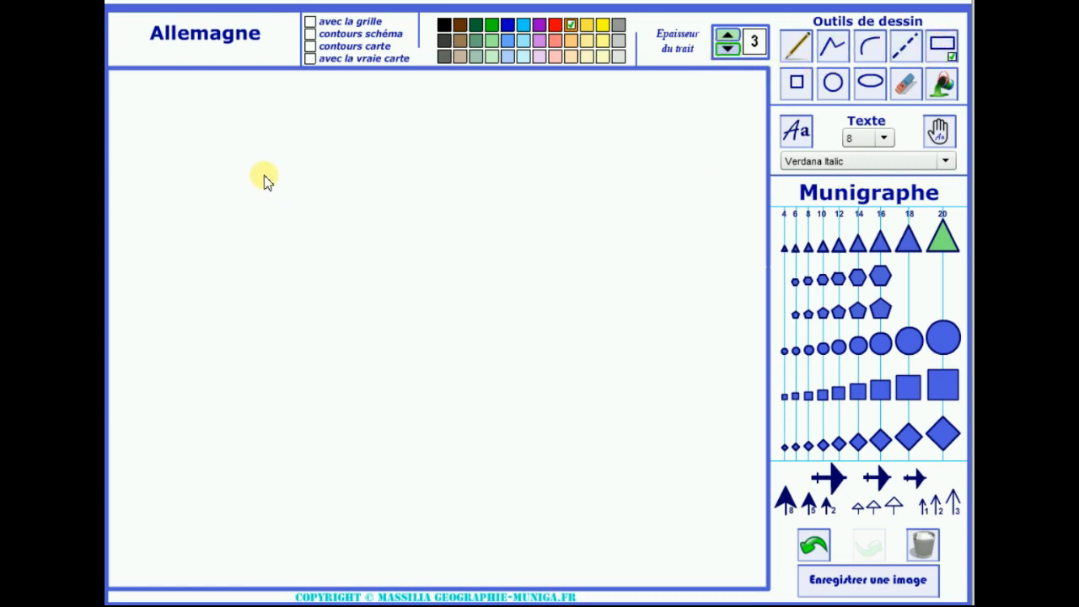
{"action": "mouse_move", "coordinate": [263, 175]}
{"action": "left_mouse_down"}
{"action": "mouse_move", "coordinate": [511, 312]}
{"action": "mouse_move", "coordinate": [602, 404]}
{"action": "mouse_move", "coordinate": [654, 428]}
{"action": "left_mouse_up"}
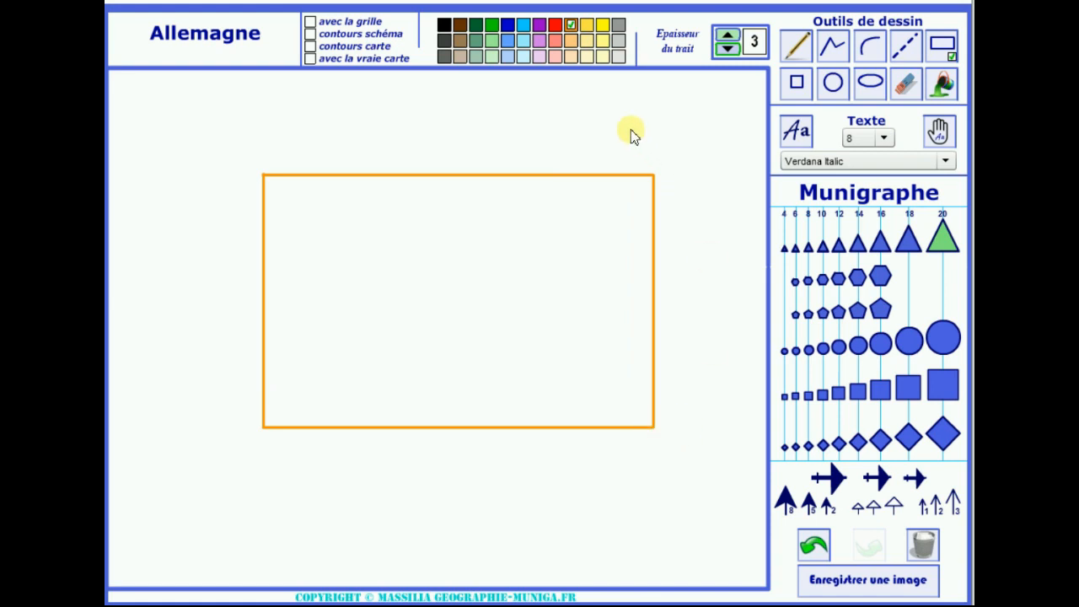
{"action": "left_click", "coordinate": [814, 547]}
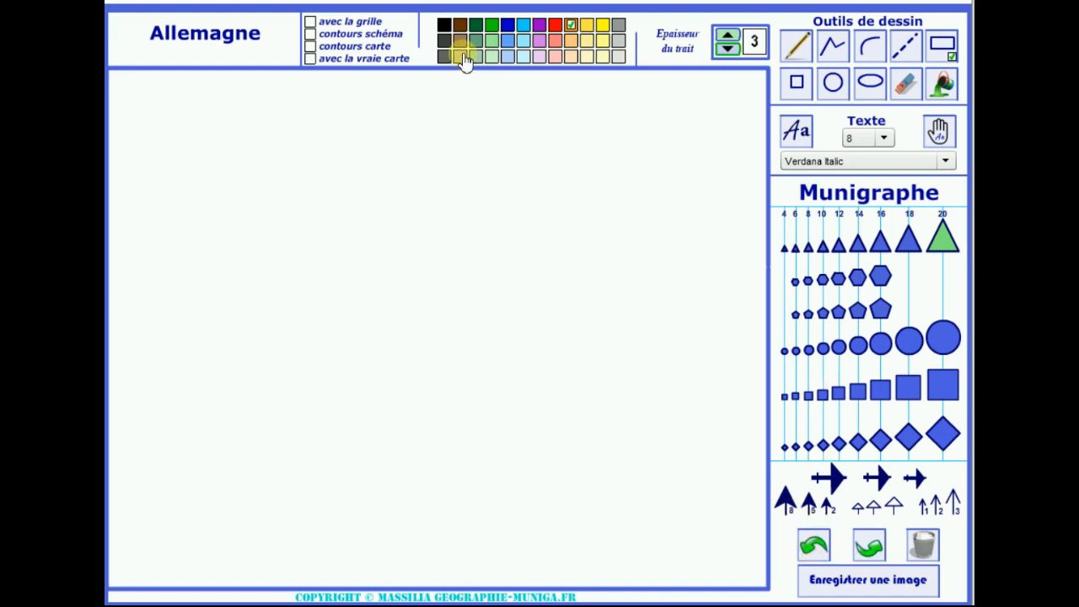
Step: Draw a large black rectangle at thickness 3 with three separate circles of different sizes inside it
{"action": "left_click", "coordinate": [445, 24]}
{"action": "left_click_drag", "start_coordinate": [261, 141], "coordinate": [669, 440]}
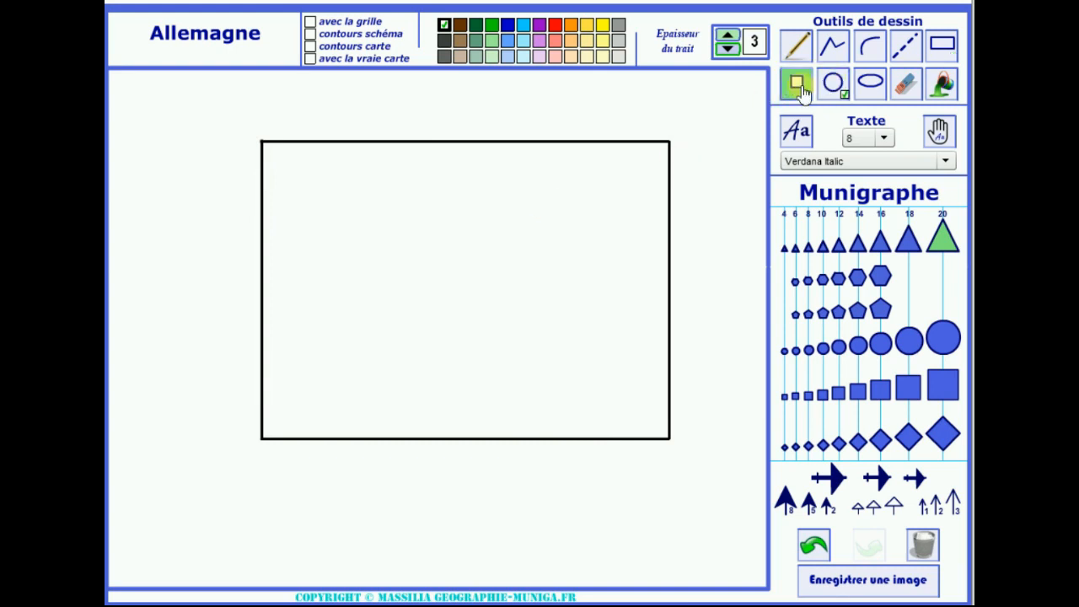
{"action": "left_click_drag", "start_coordinate": [313, 184], "coordinate": [363, 229]}
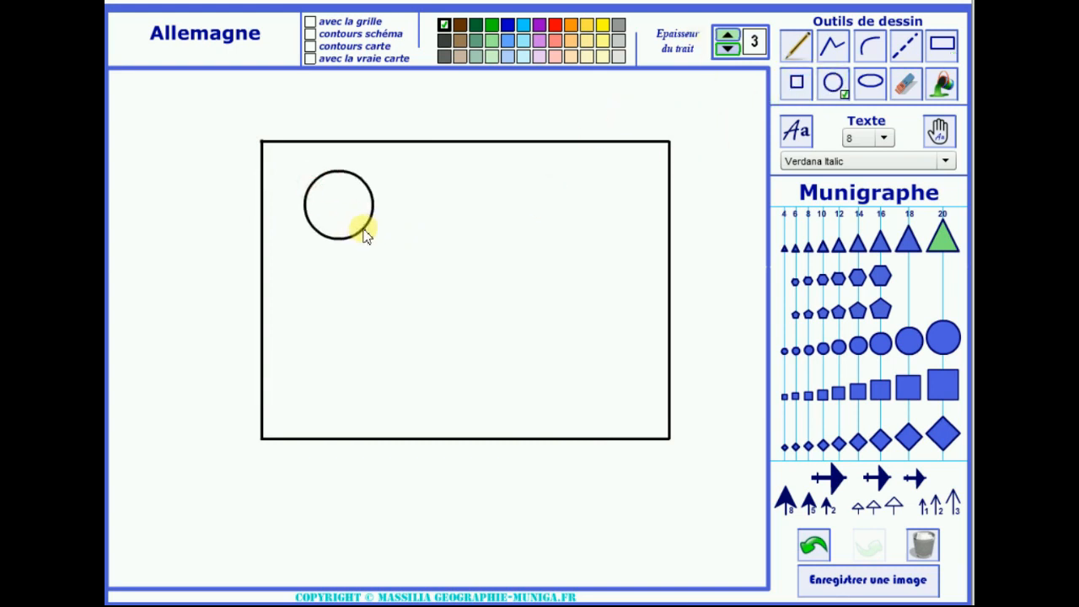
{"action": "left_click_drag", "start_coordinate": [448, 214], "coordinate": [524, 299]}
{"action": "left_click_drag", "start_coordinate": [352, 327], "coordinate": [408, 389]}
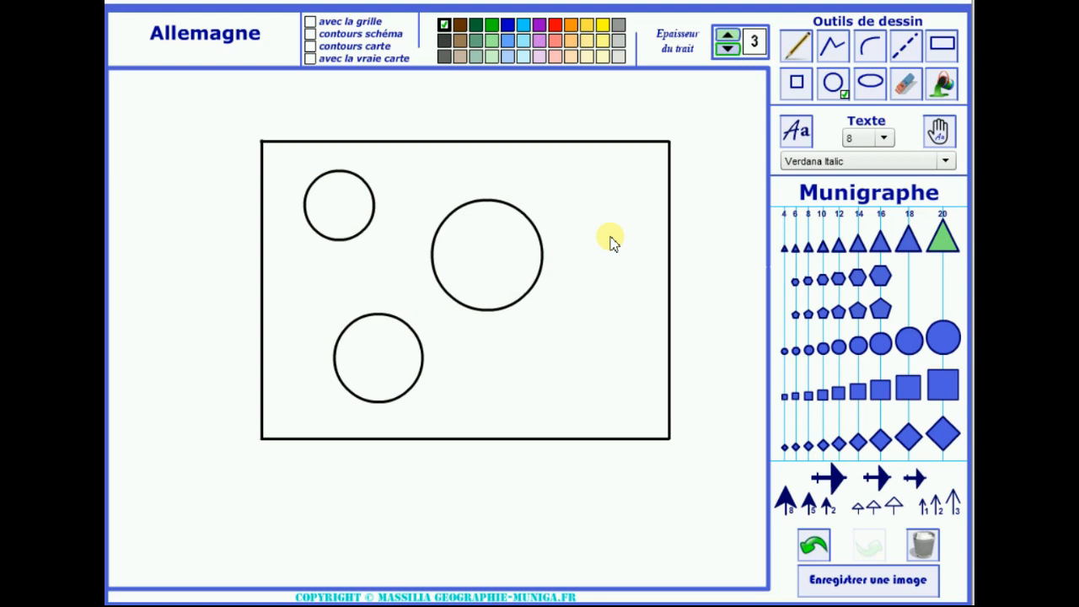
Step: Fill the rectangle's area around the three circles with red
{"action": "left_click", "coordinate": [555, 25]}
{"action": "left_click", "coordinate": [942, 88]}
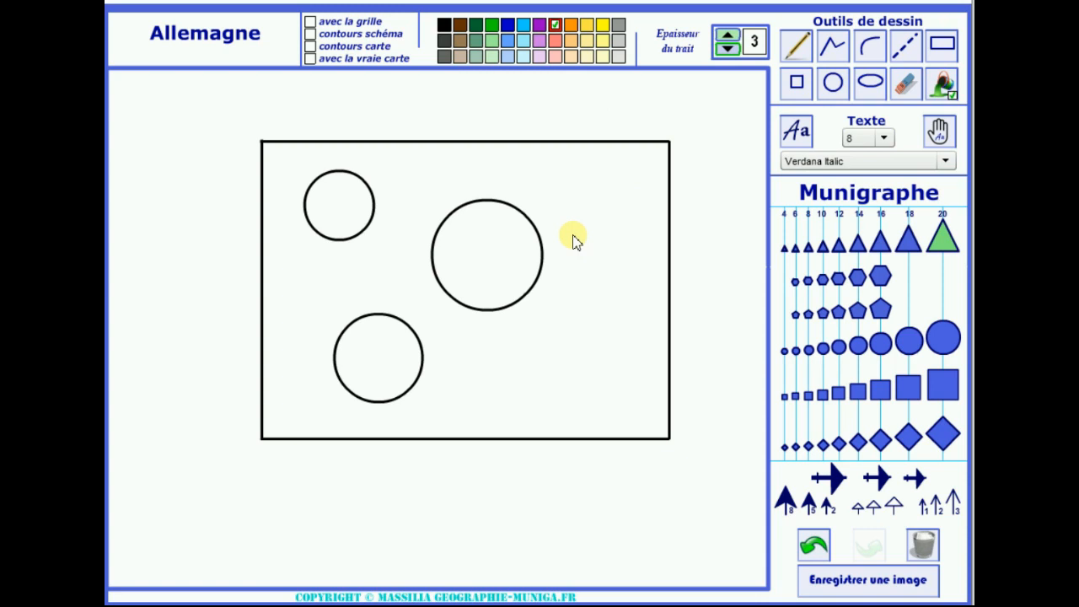
{"action": "left_click", "coordinate": [573, 241]}
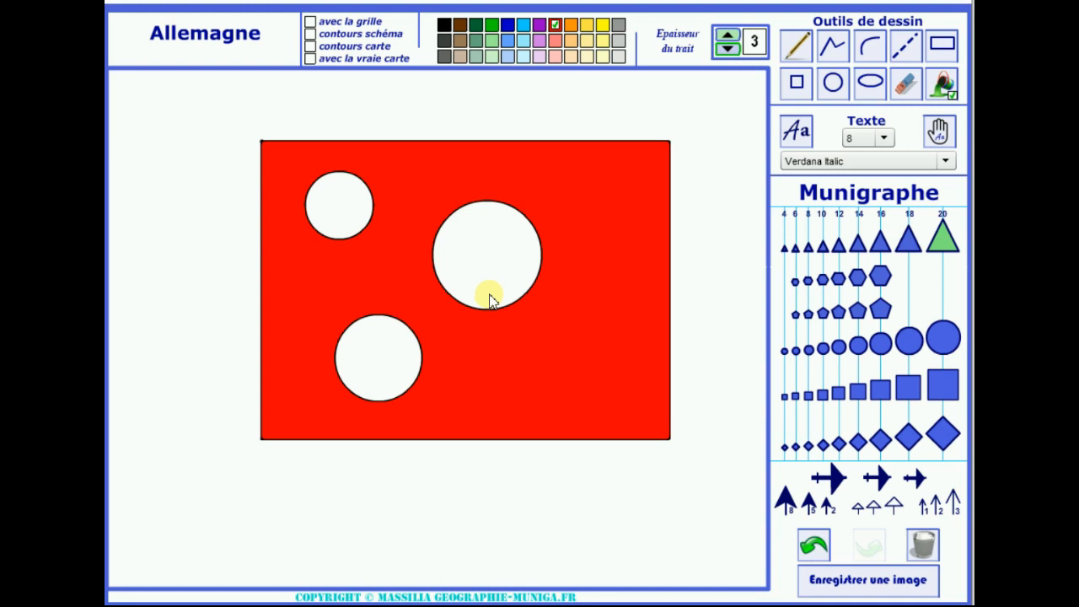
Step: Fill the large circle with dark blue, the small upper circle with purple and the lower circle with orange
{"action": "left_click", "coordinate": [508, 25]}
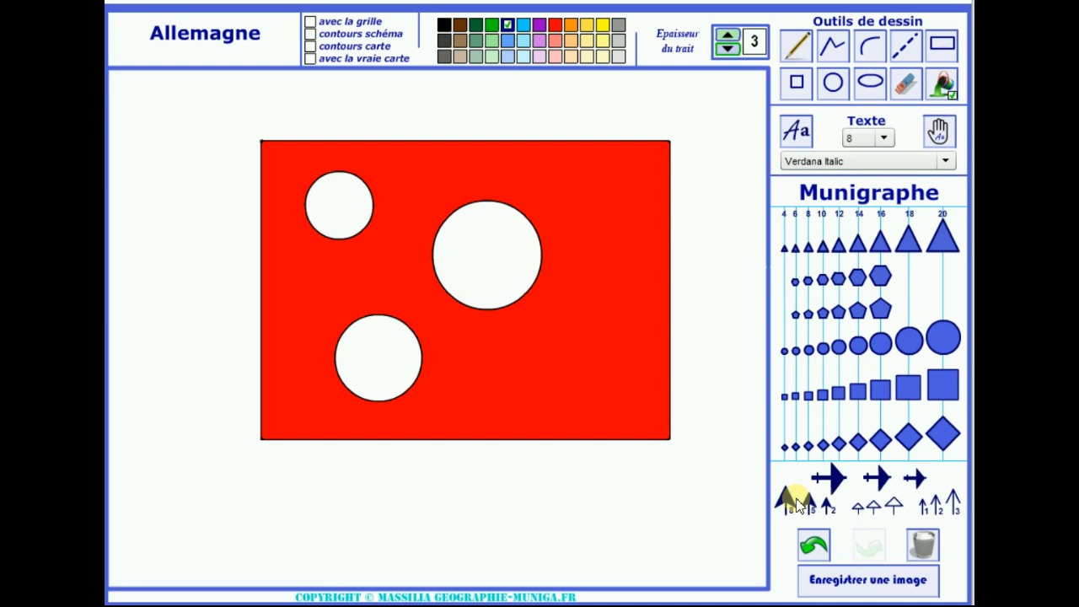
{"action": "left_click", "coordinate": [496, 252]}
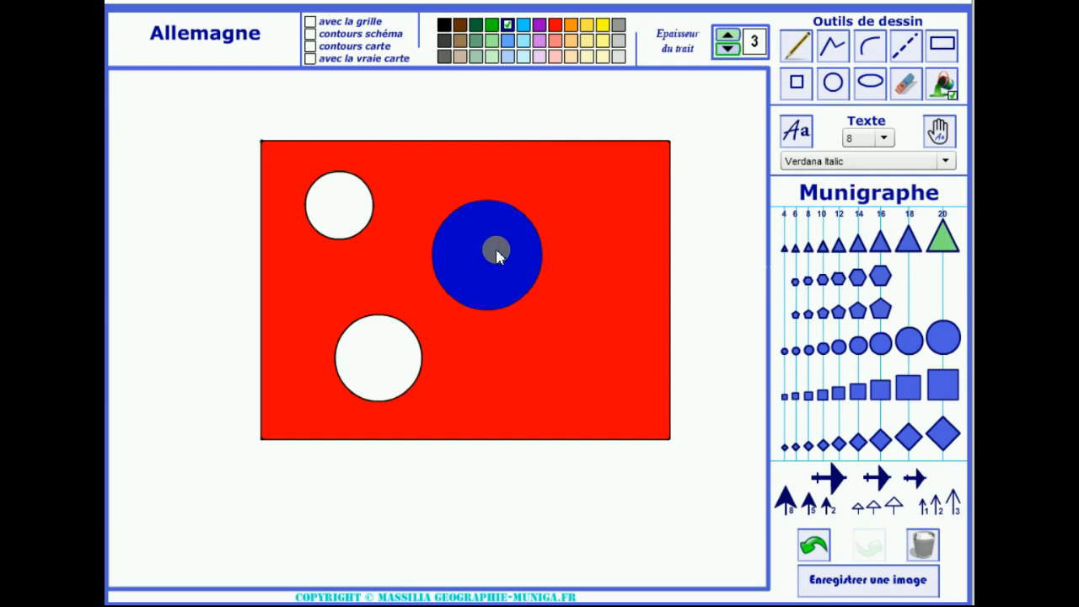
{"action": "left_click", "coordinate": [539, 24]}
{"action": "left_click", "coordinate": [342, 207]}
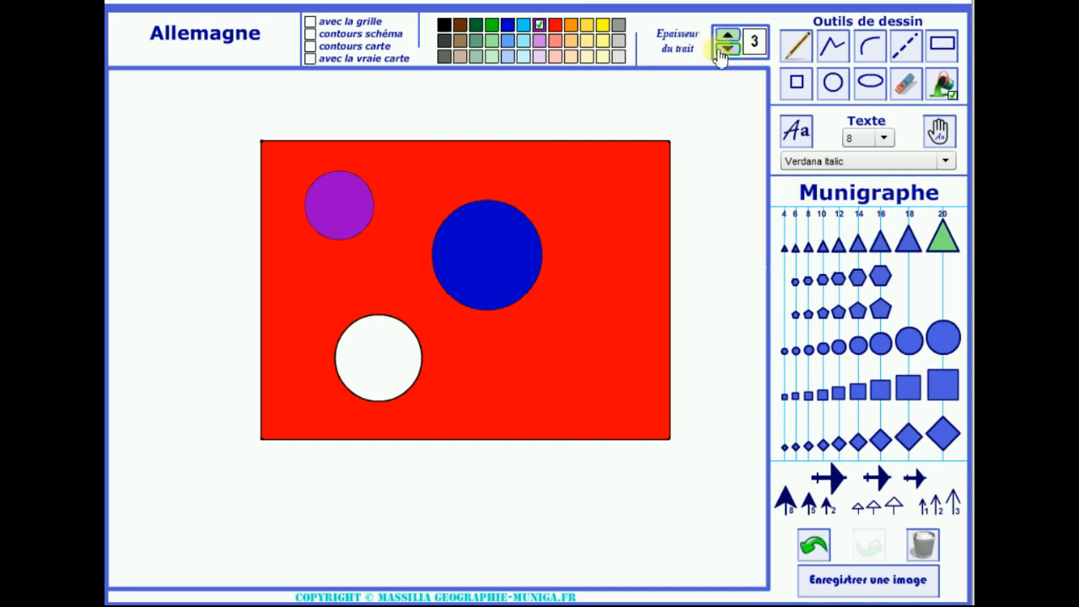
{"action": "left_click", "coordinate": [571, 24]}
{"action": "left_click", "coordinate": [387, 359]}
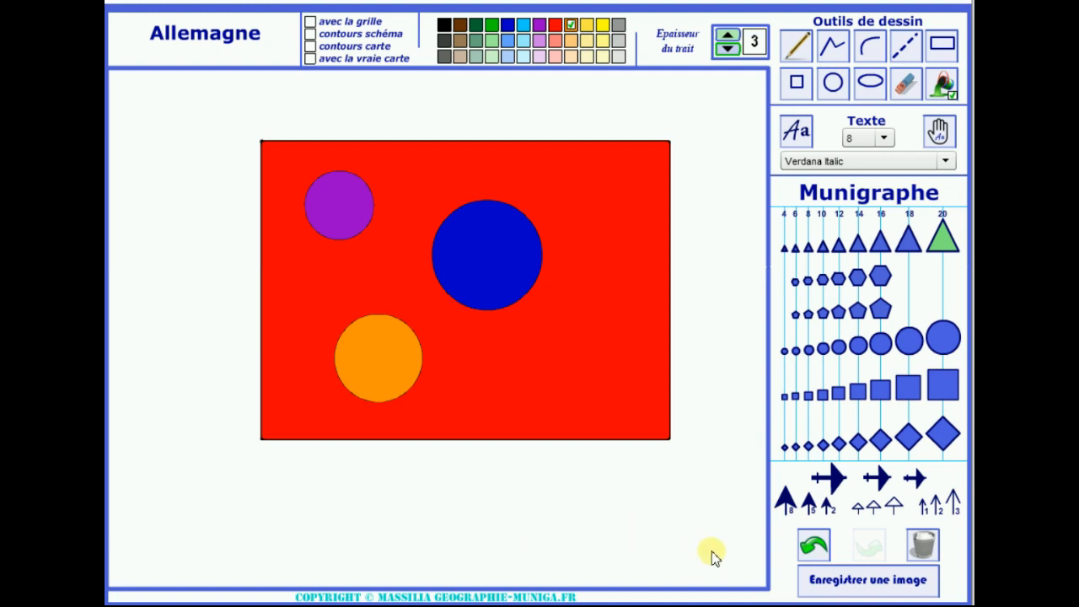
Step: Undo the fills of the three circles
{"action": "left_click", "coordinate": [814, 546]}
{"action": "left_click", "coordinate": [814, 546]}
{"action": "left_click", "coordinate": [814, 546]}
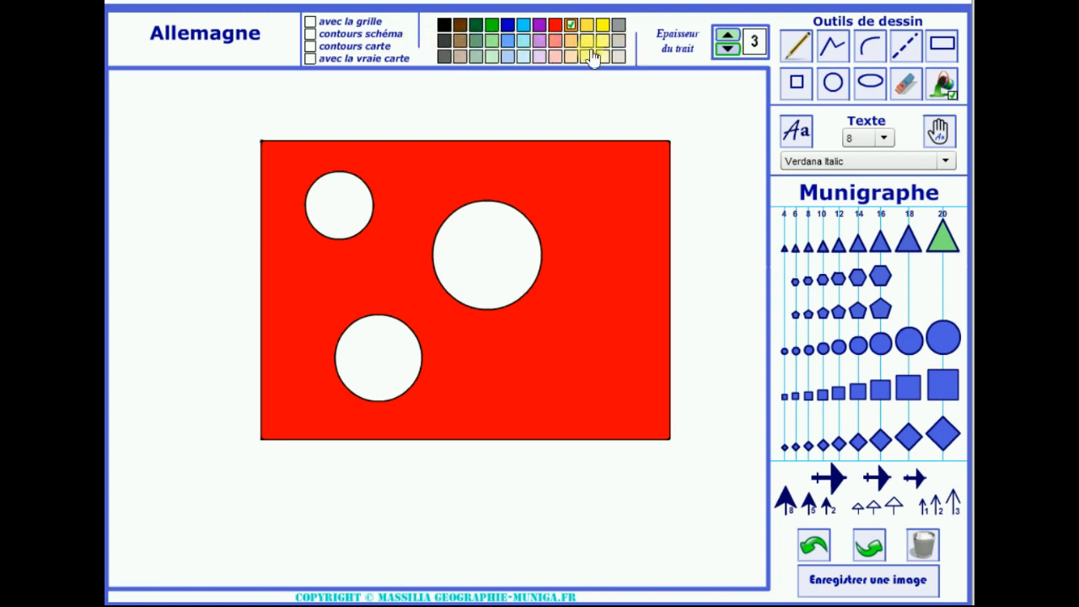
Step: Fill the circles with three shades of blue: dark for the large one, medium for the small one, pale for the lower one
{"action": "left_click", "coordinate": [507, 24]}
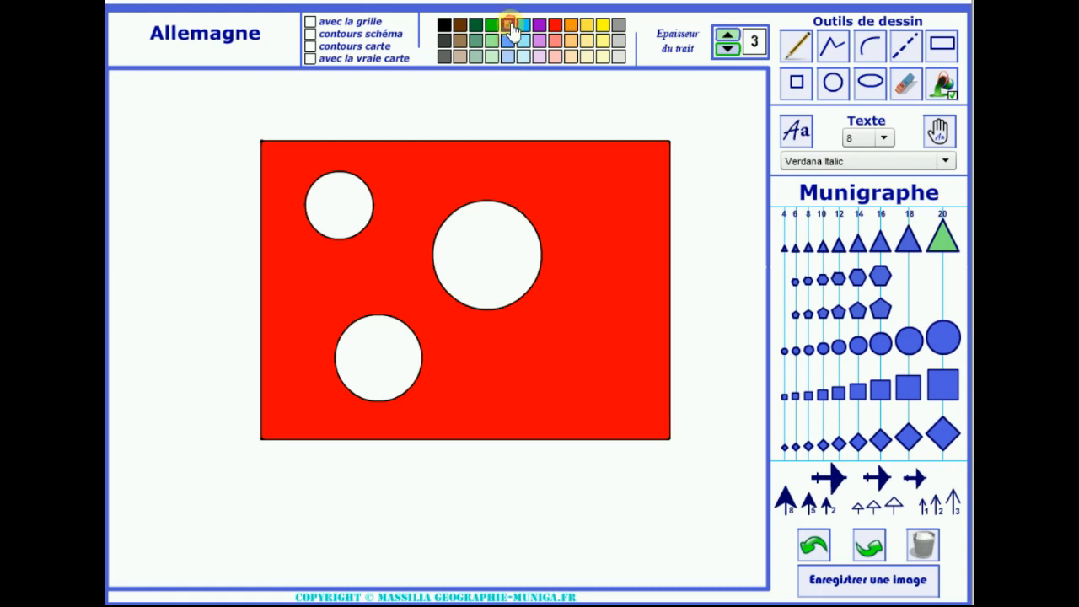
{"action": "left_click", "coordinate": [489, 245]}
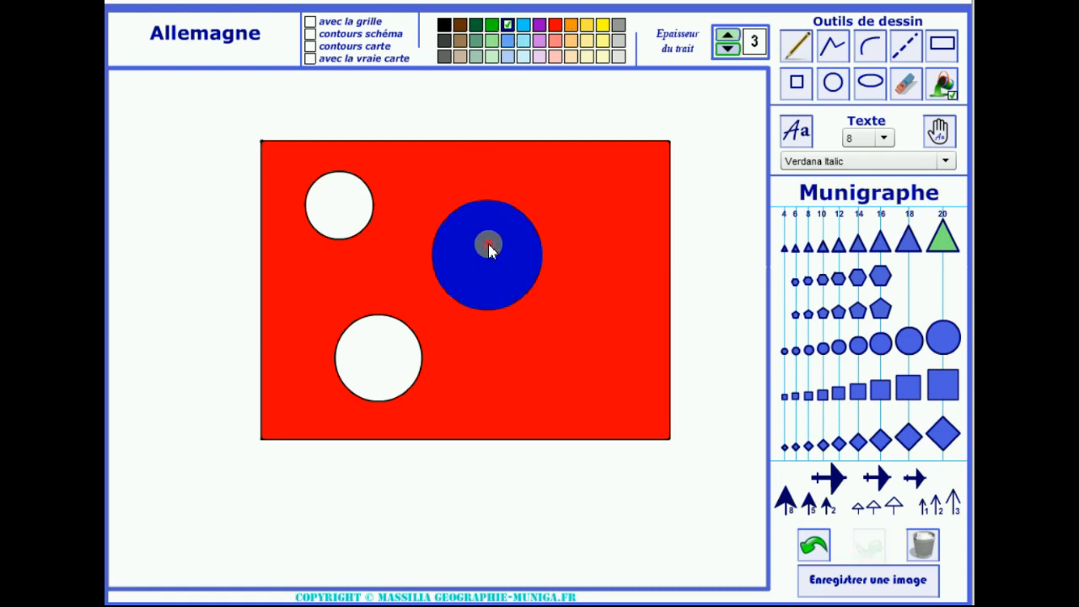
{"action": "left_click", "coordinate": [508, 40]}
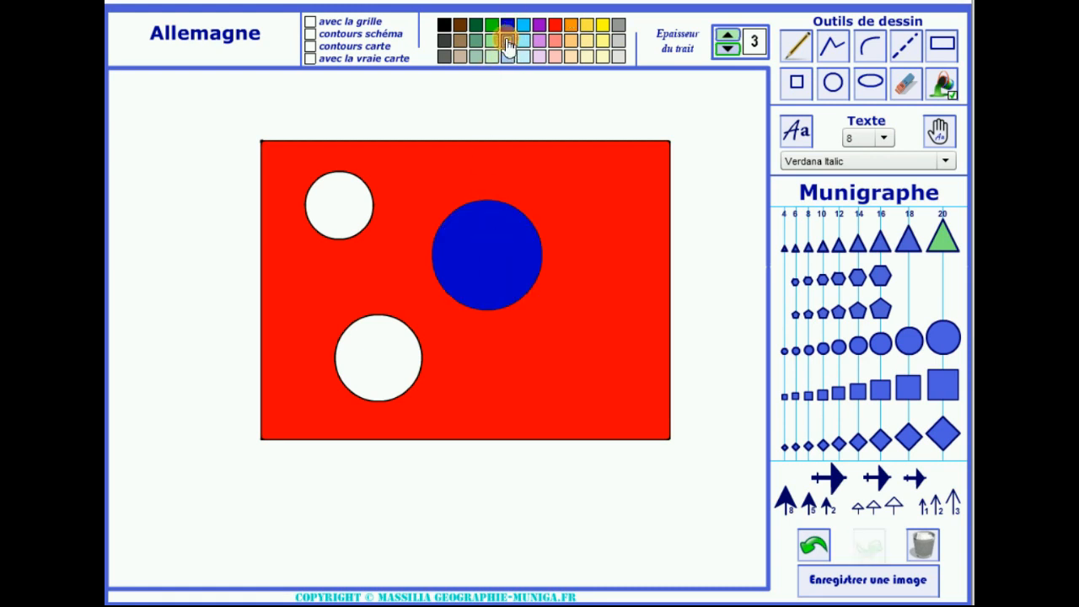
{"action": "left_click", "coordinate": [343, 203]}
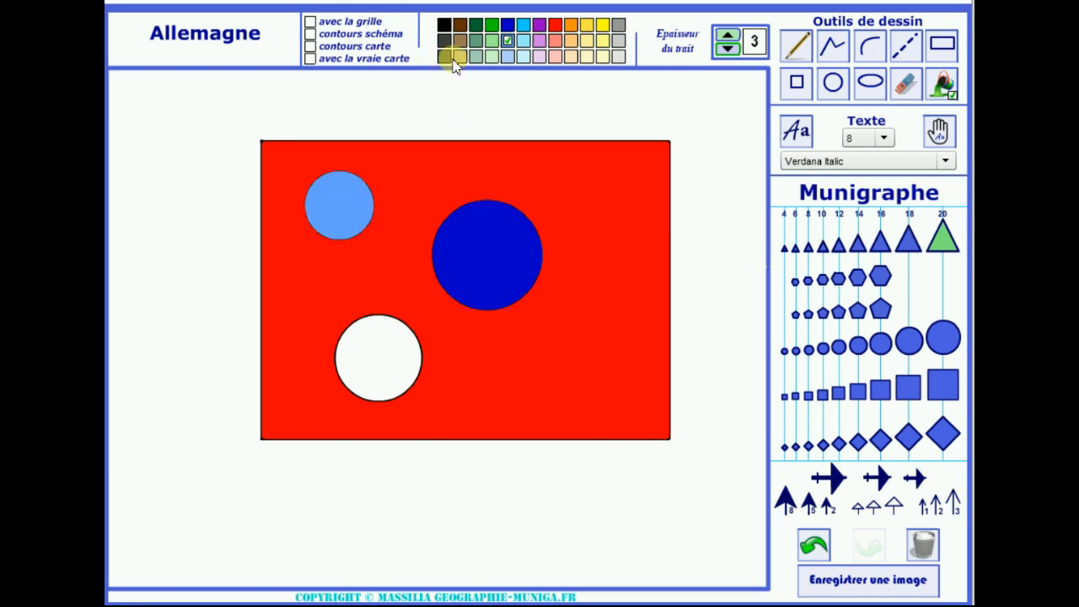
{"action": "left_click", "coordinate": [509, 57]}
{"action": "left_click", "coordinate": [366, 371]}
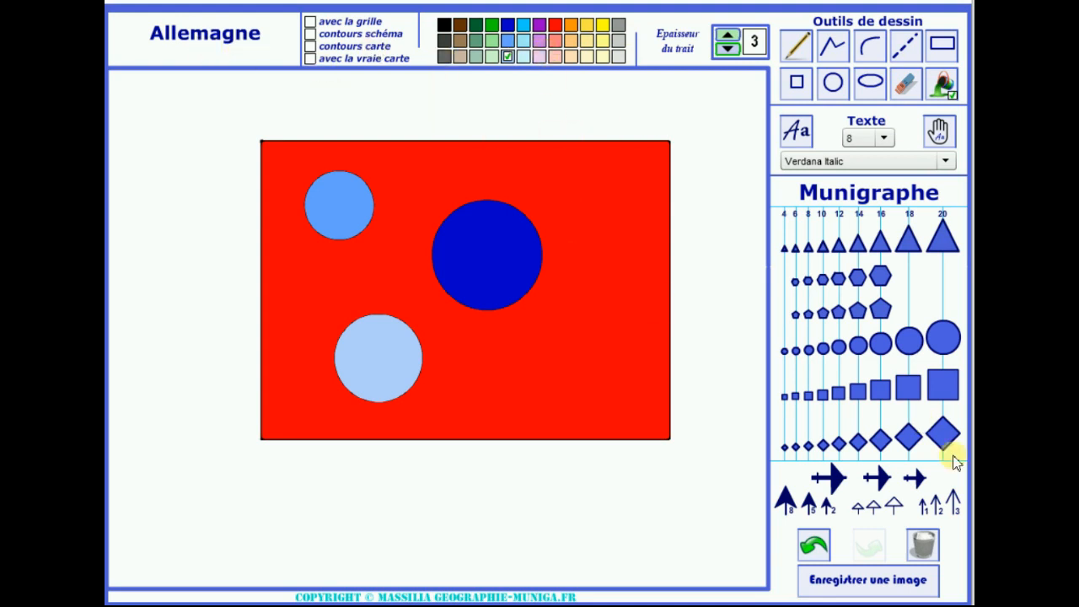
Step: Clear the drawing area and display the schematic outline of Germany with the grid
{"action": "left_click", "coordinate": [927, 548]}
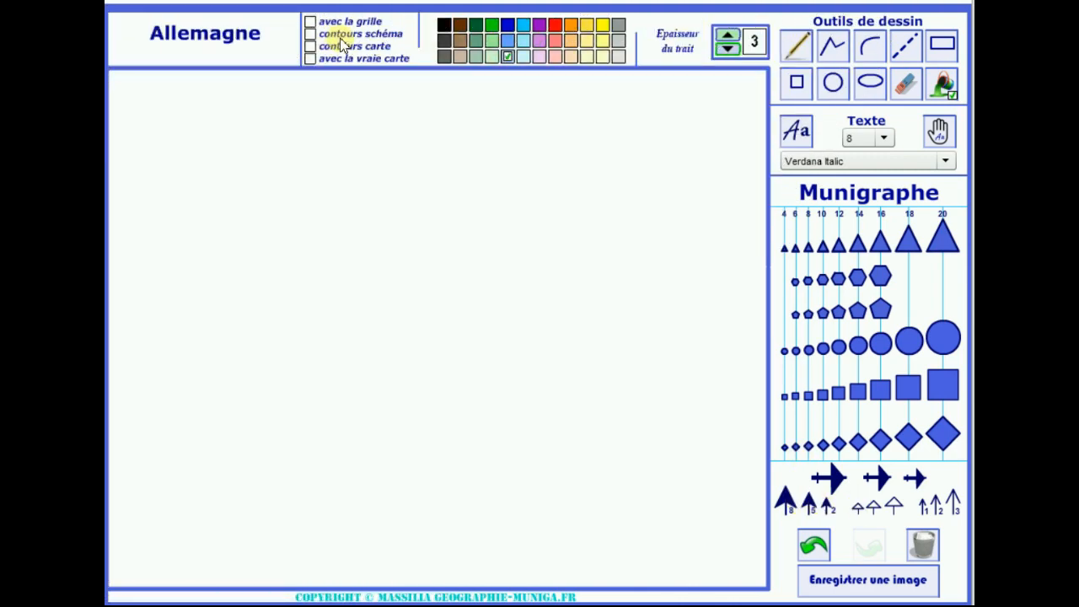
{"action": "left_click", "coordinate": [310, 34]}
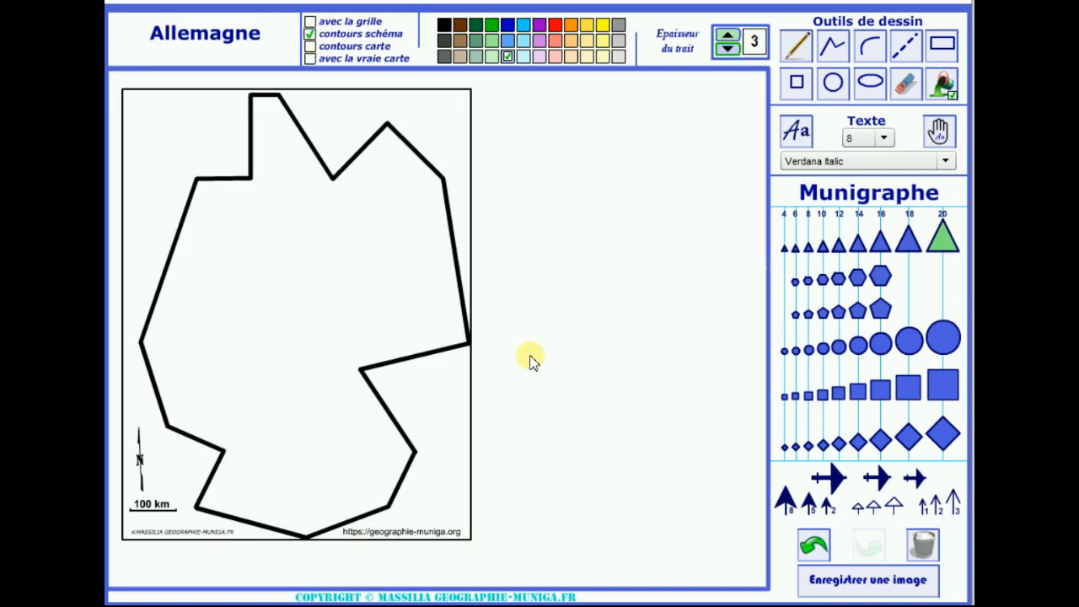
{"action": "left_click", "coordinate": [310, 21]}
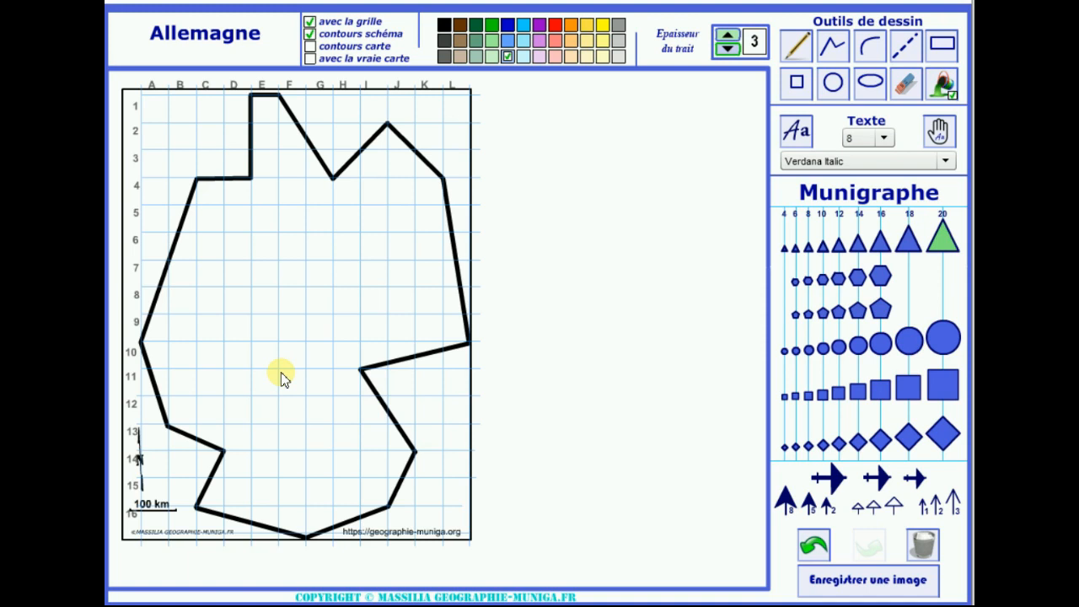
Step: Show the real map of Germany beneath the schematic outline and hide the grid
{"action": "left_click", "coordinate": [311, 59]}
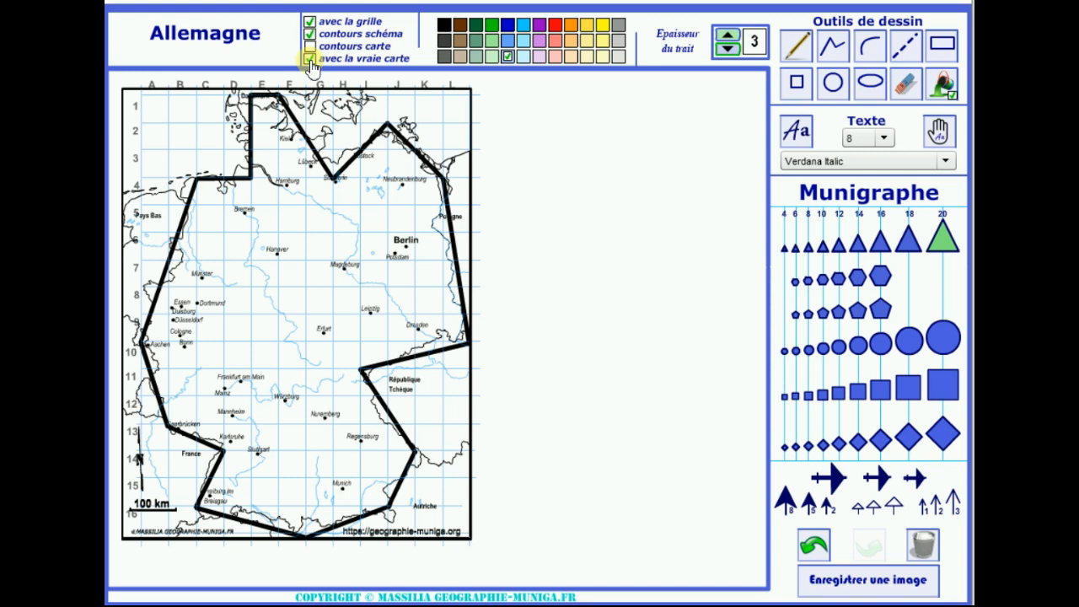
{"action": "left_click", "coordinate": [309, 23]}
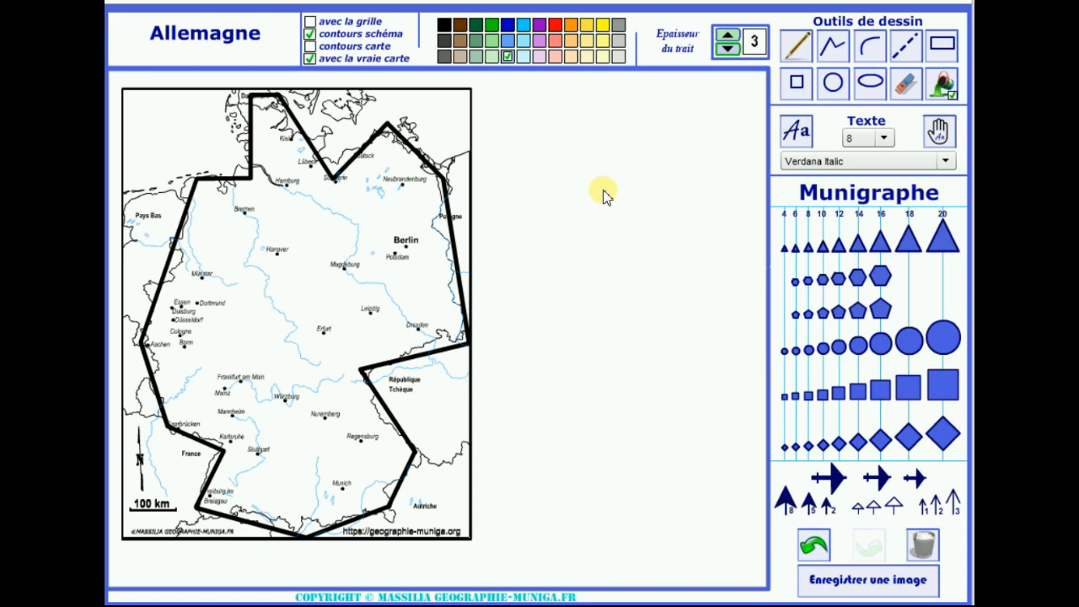
Step: Draw a golden-yellow freehand boundary across southern Germany, fill the area south of it, and hide the real map
{"action": "left_click", "coordinate": [587, 27]}
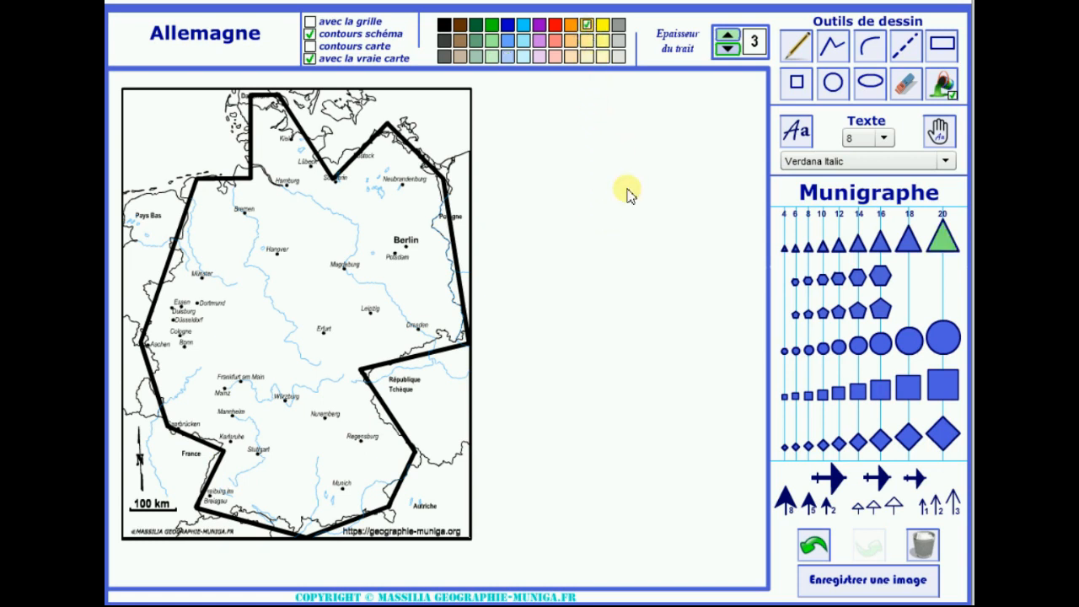
{"action": "left_click", "coordinate": [796, 47]}
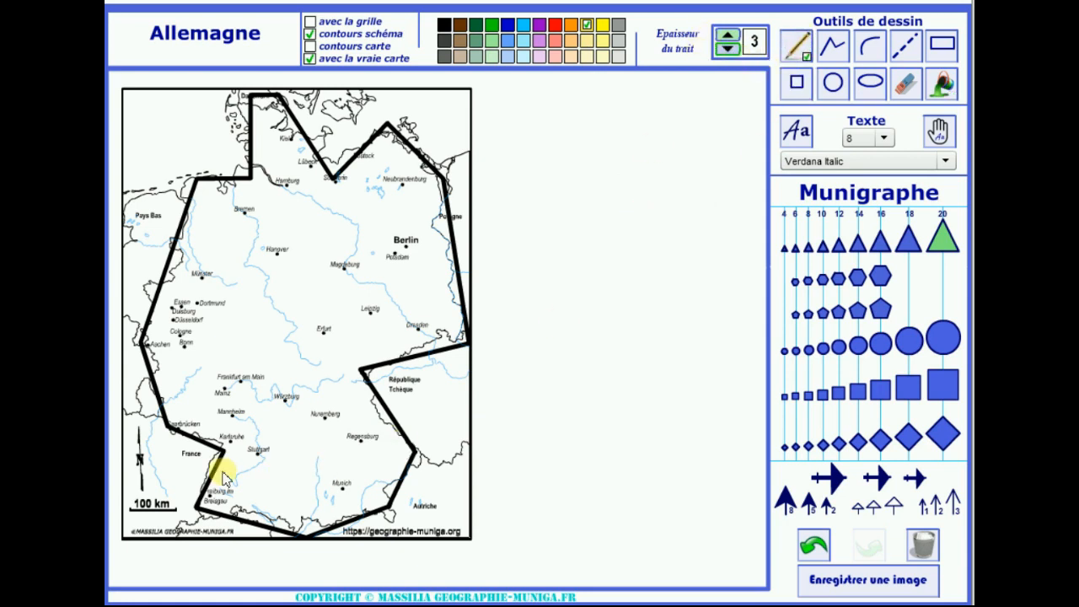
{"action": "mouse_move", "coordinate": [224, 453]}
{"action": "left_mouse_down"}
{"action": "mouse_move", "coordinate": [320, 465]}
{"action": "mouse_move", "coordinate": [371, 451]}
{"action": "mouse_move", "coordinate": [386, 419]}
{"action": "left_mouse_up"}
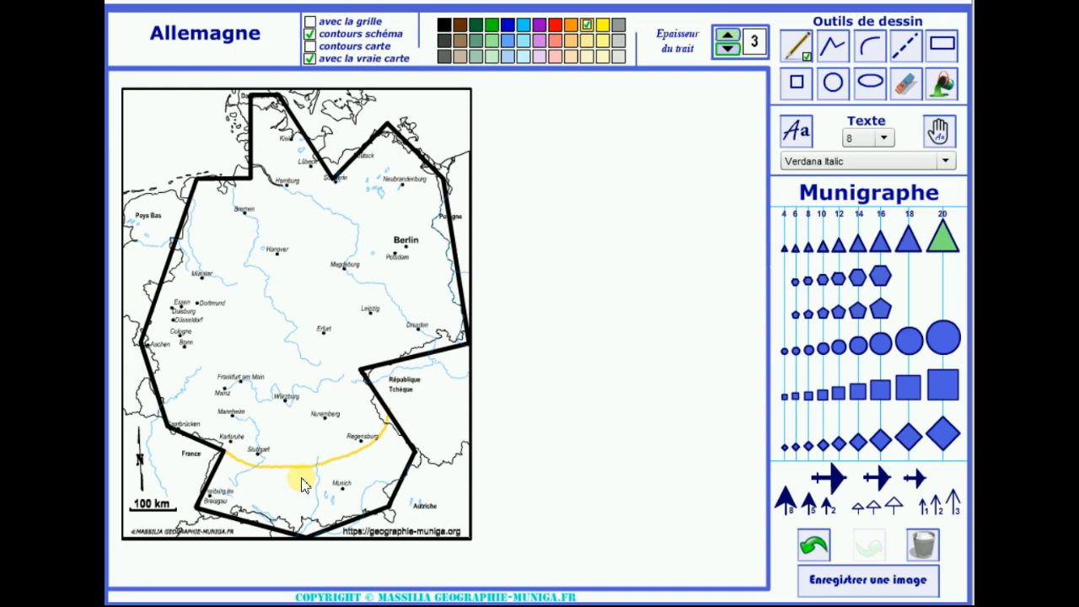
{"action": "left_click", "coordinate": [951, 90]}
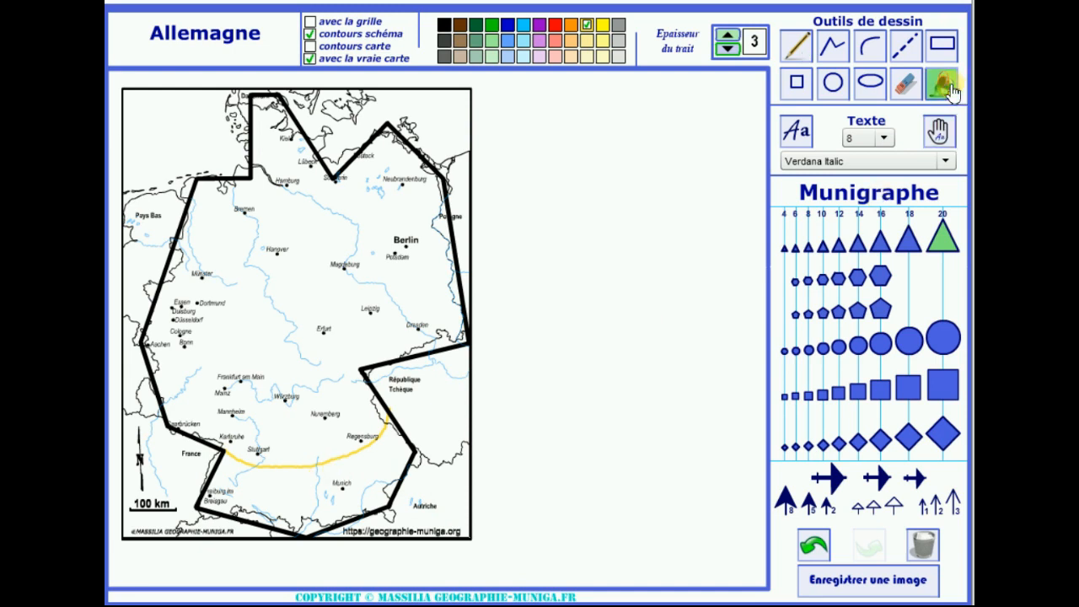
{"action": "left_click", "coordinate": [313, 499]}
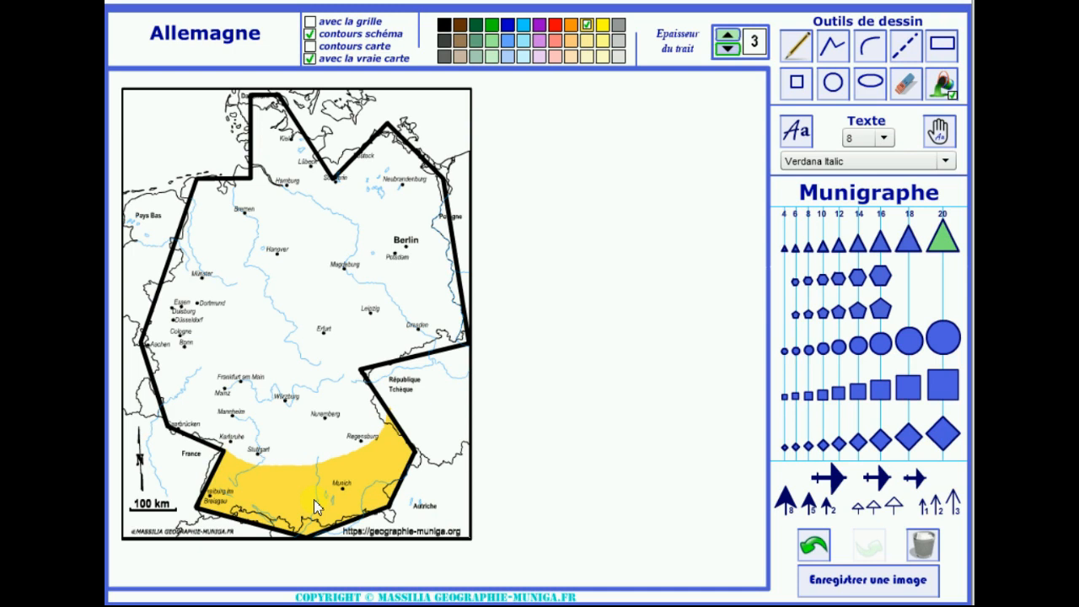
{"action": "left_click", "coordinate": [309, 59]}
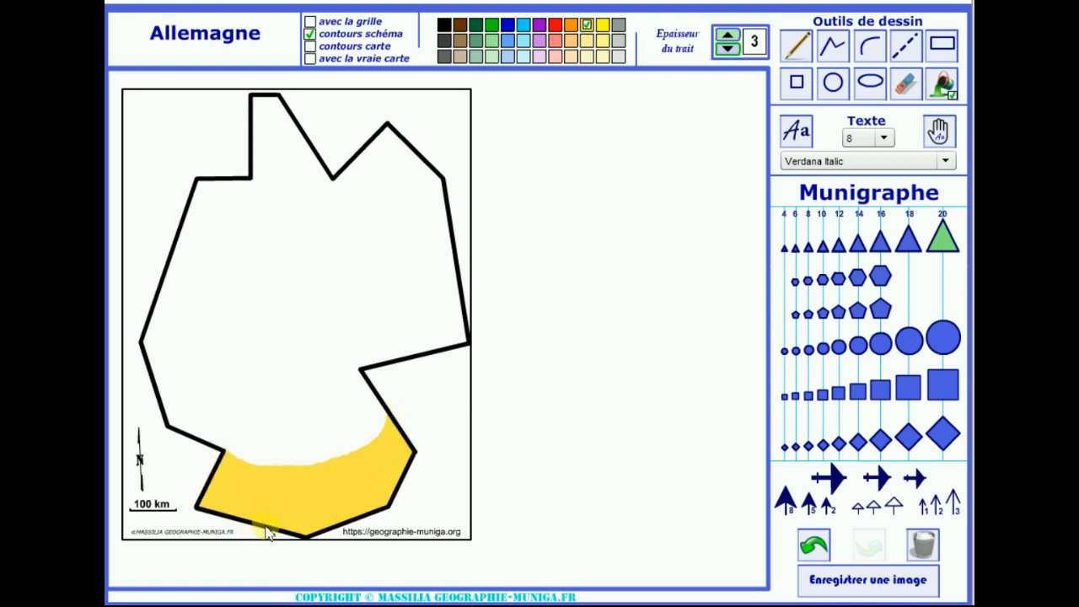
Step: Fill the areas outside the schematic outline with golden yellow, and undo both fills
{"action": "left_click", "coordinate": [434, 398]}
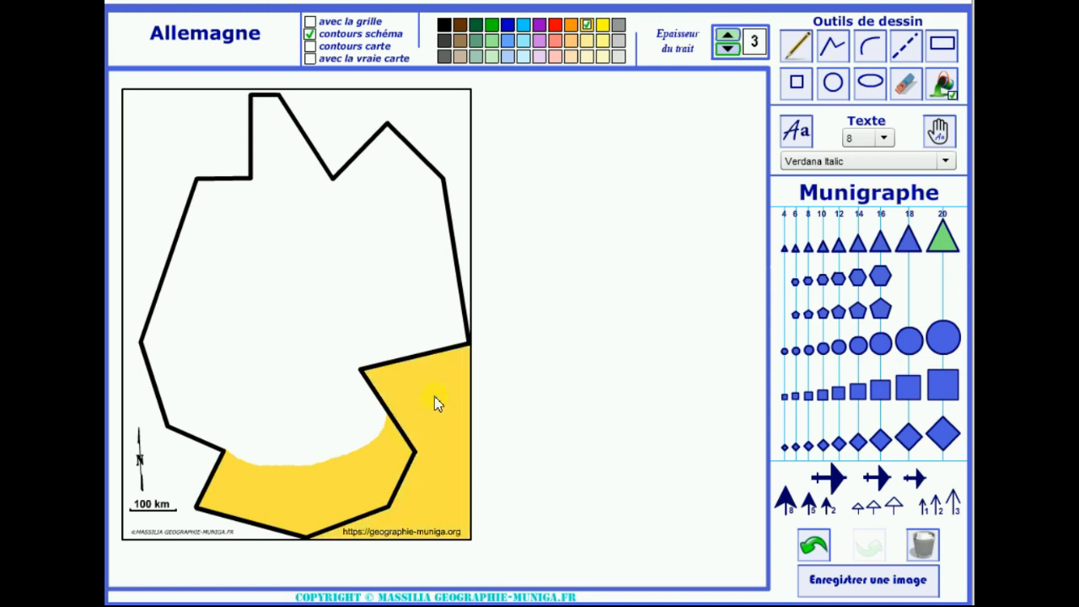
{"action": "left_click", "coordinate": [166, 458]}
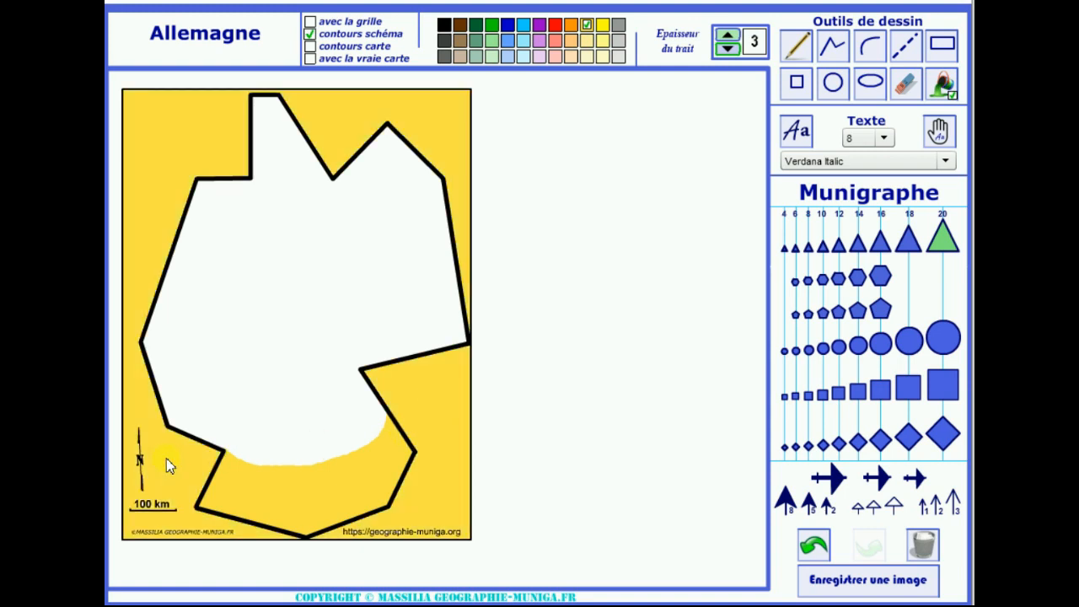
{"action": "left_click", "coordinate": [814, 546]}
{"action": "left_click", "coordinate": [813, 548]}
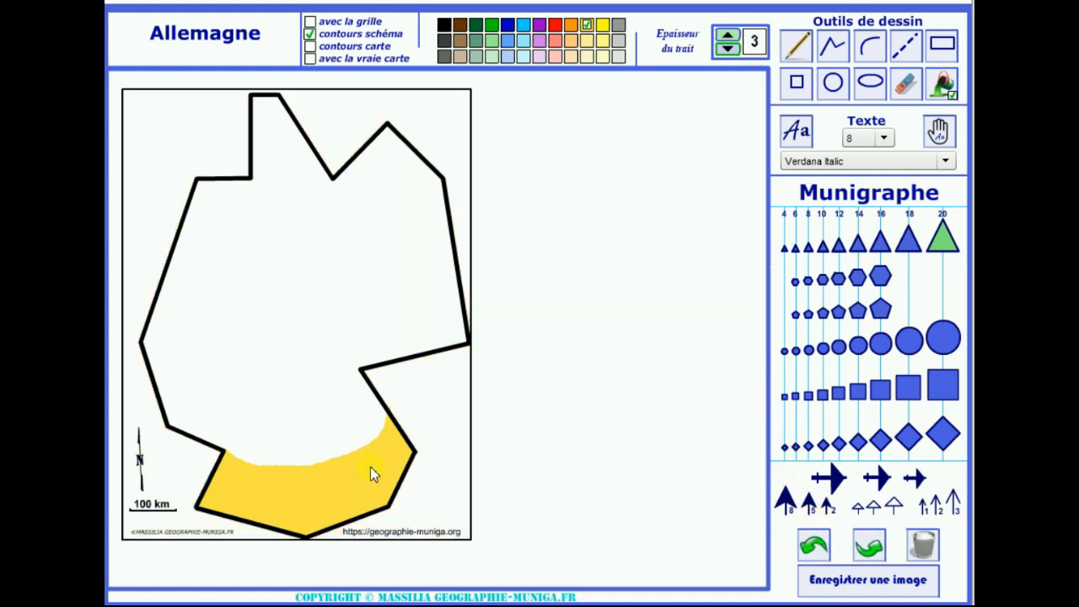
Step: Replace the schematic outline of Germany with the real map contours
{"action": "left_click", "coordinate": [251, 444]}
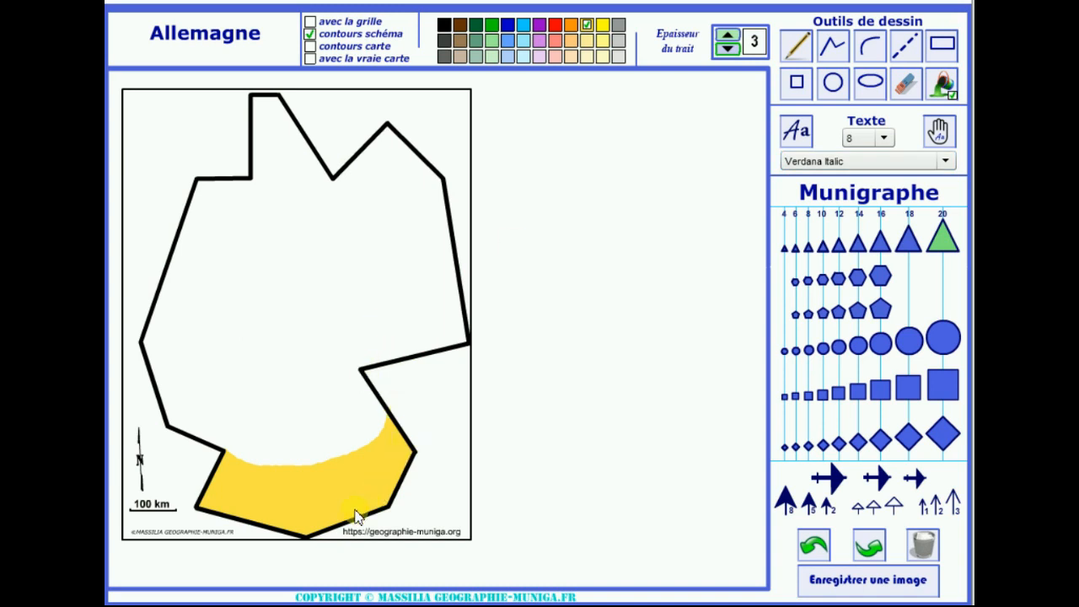
{"action": "left_click", "coordinate": [310, 34]}
{"action": "left_click", "coordinate": [310, 46]}
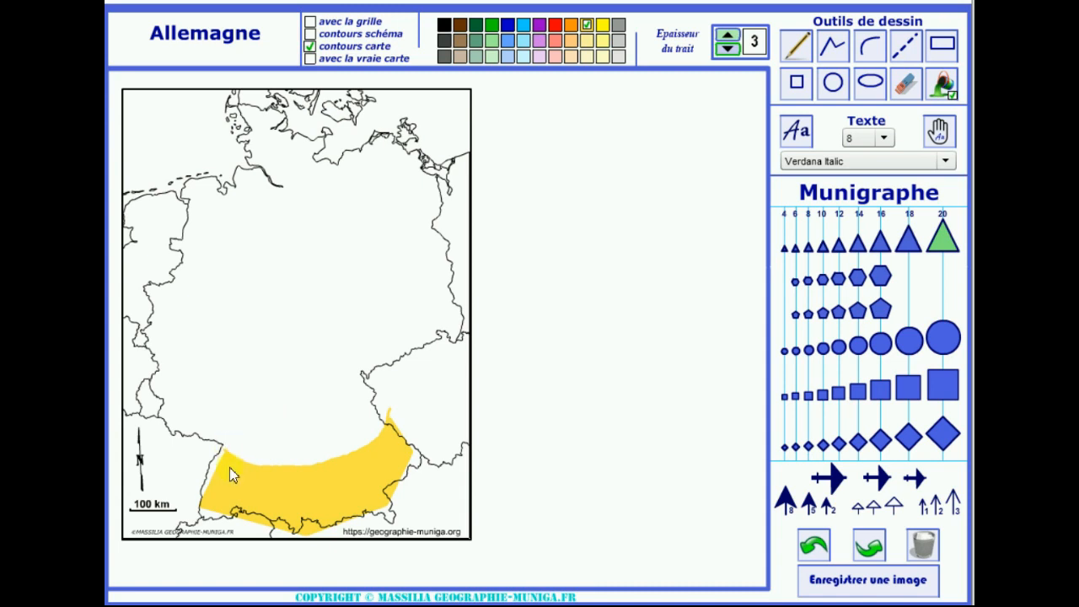
{"action": "left_click", "coordinate": [310, 35]}
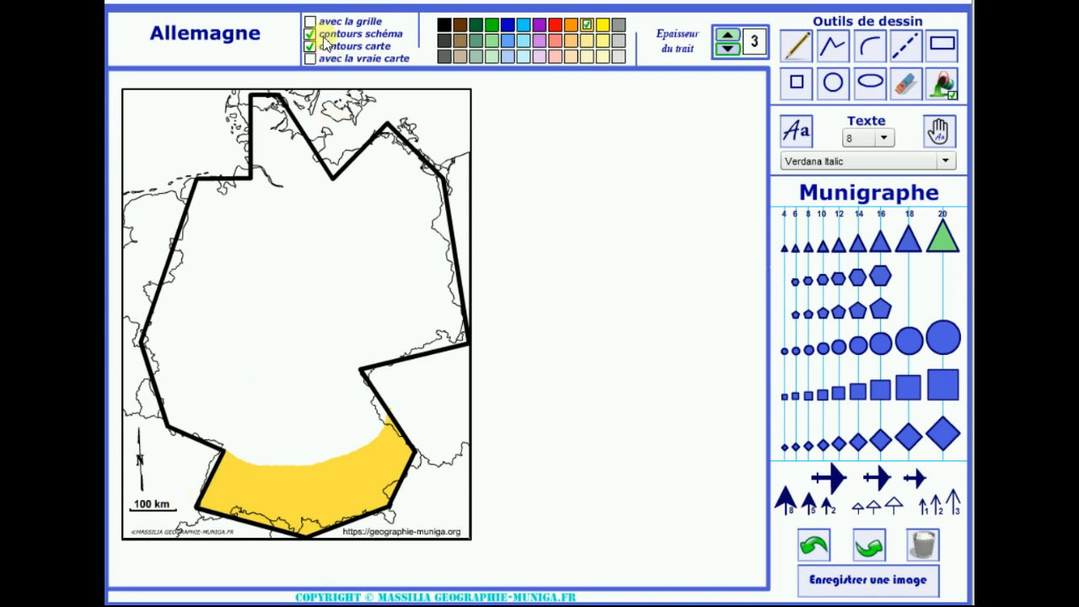
{"action": "left_click", "coordinate": [314, 46]}
{"action": "left_click", "coordinate": [311, 35]}
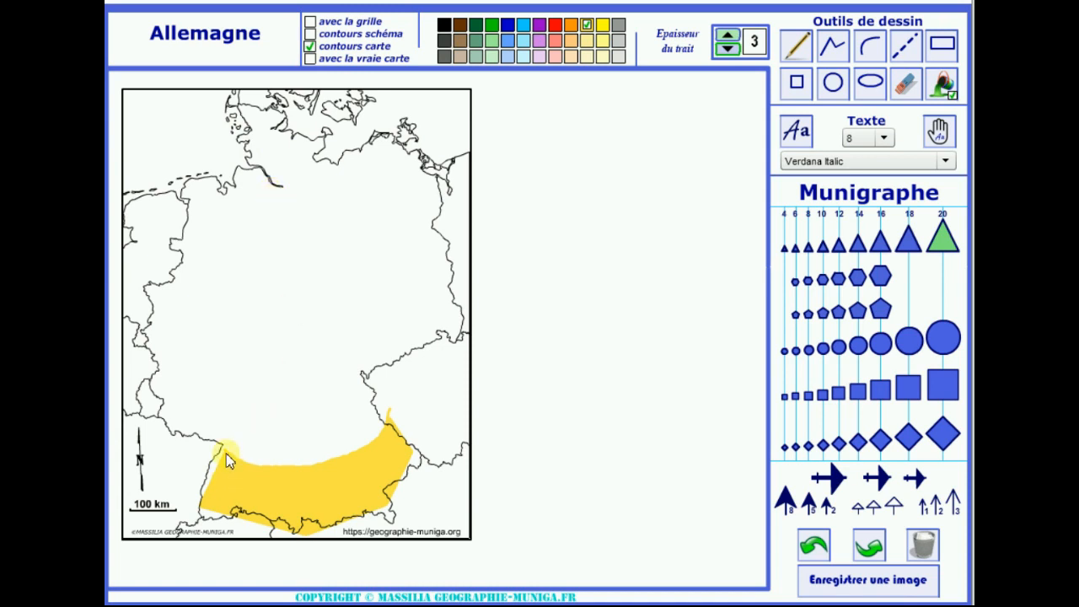
Step: Close the gap at the yellow area's northwest corner and fill the white gaps along the real southwestern and southeastern borders golden yellow
{"action": "left_click", "coordinate": [799, 50]}
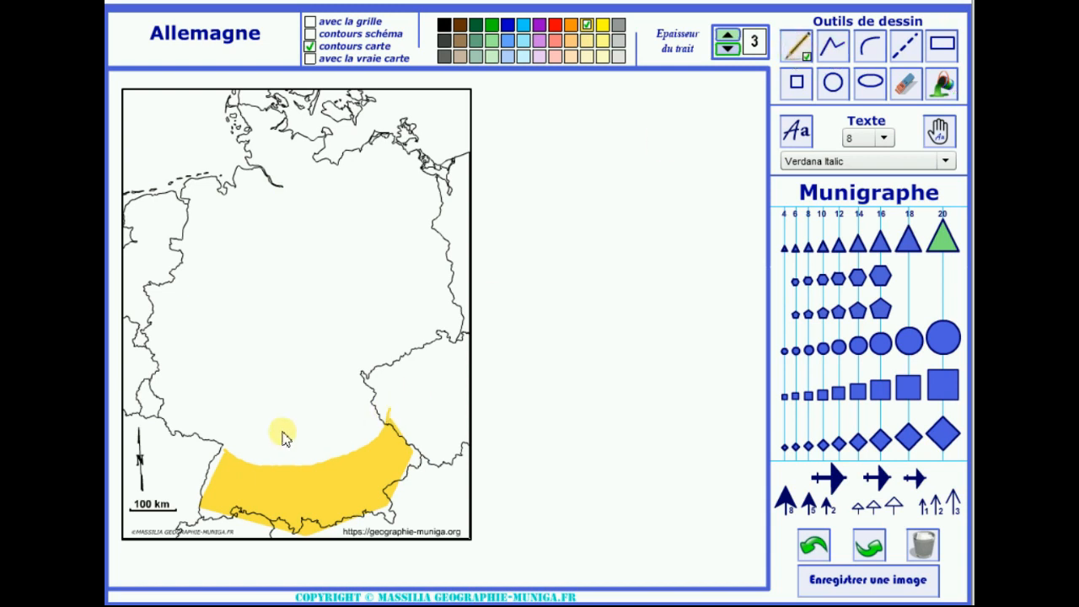
{"action": "left_click", "coordinate": [228, 456]}
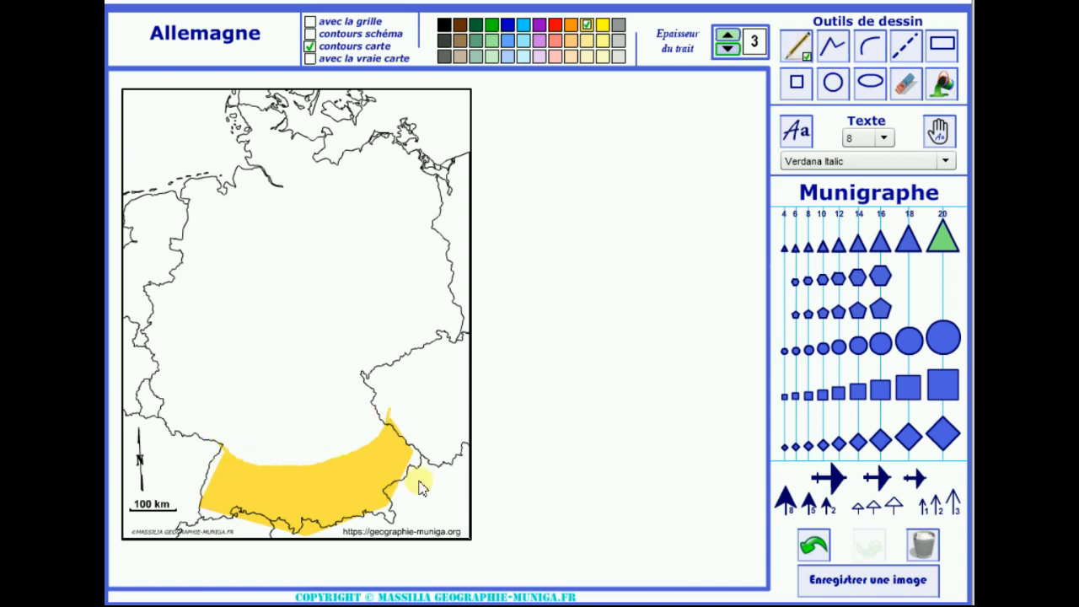
{"action": "left_click", "coordinate": [946, 96]}
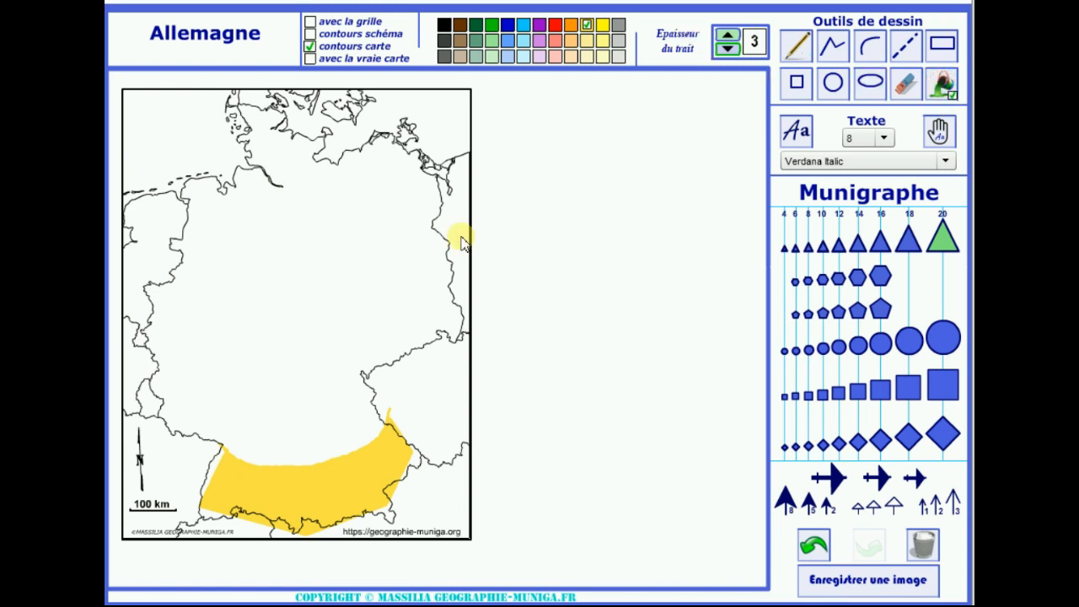
{"action": "left_click", "coordinate": [211, 470]}
{"action": "left_click", "coordinate": [206, 514]}
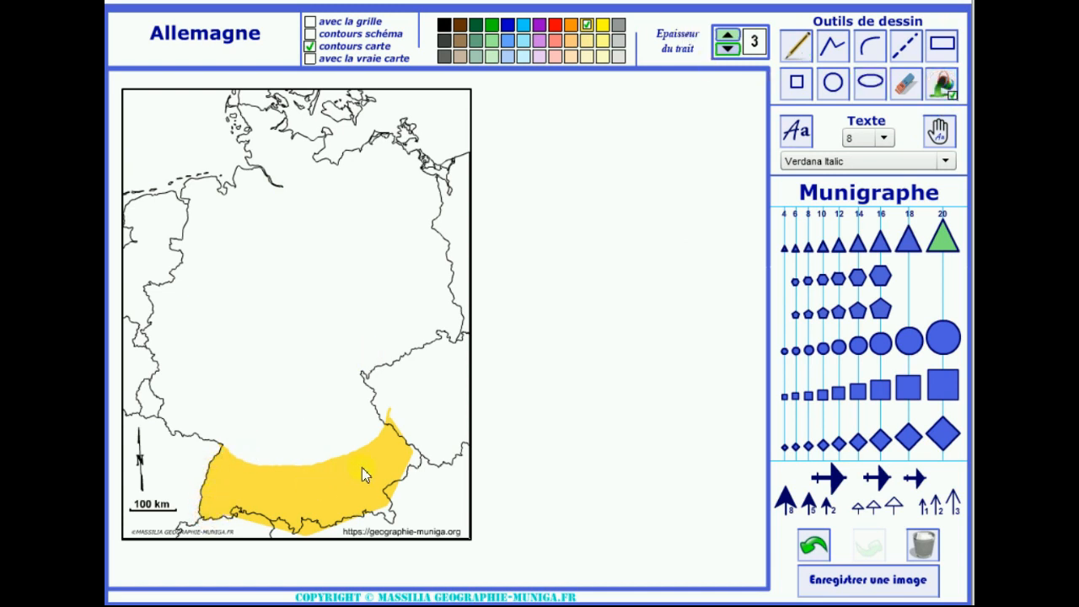
{"action": "left_click", "coordinate": [415, 462]}
{"action": "left_click", "coordinate": [375, 519]}
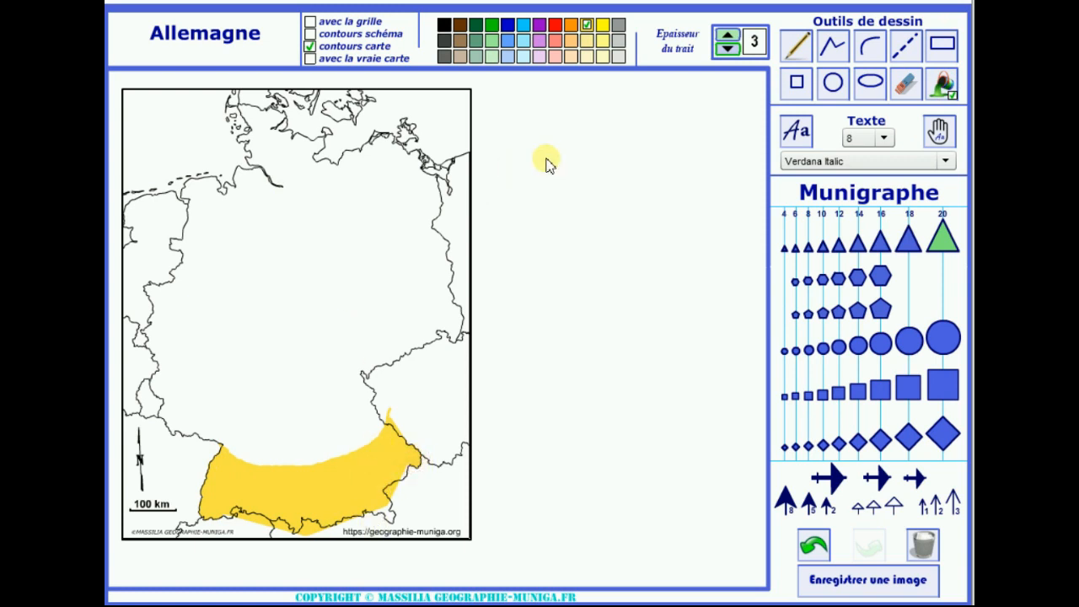
Step: Draw a dark blue freehand line across the base of Germany's northern peninsula and fill the peninsula dark blue
{"action": "left_click", "coordinate": [507, 26]}
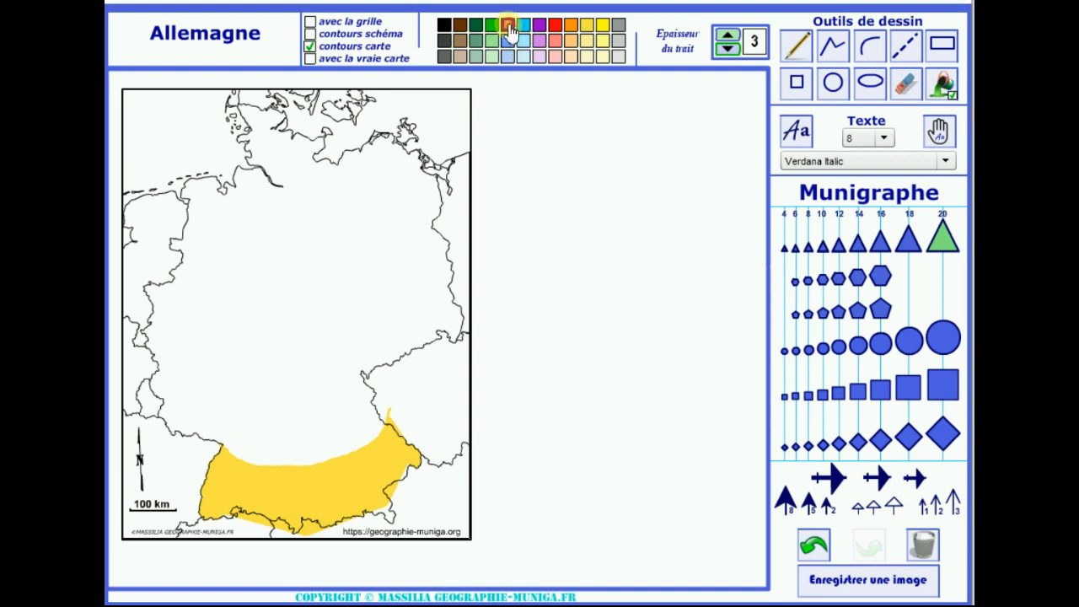
{"action": "left_click", "coordinate": [796, 45]}
{"action": "left_click_drag", "start_coordinate": [277, 186], "coordinate": [333, 168]}
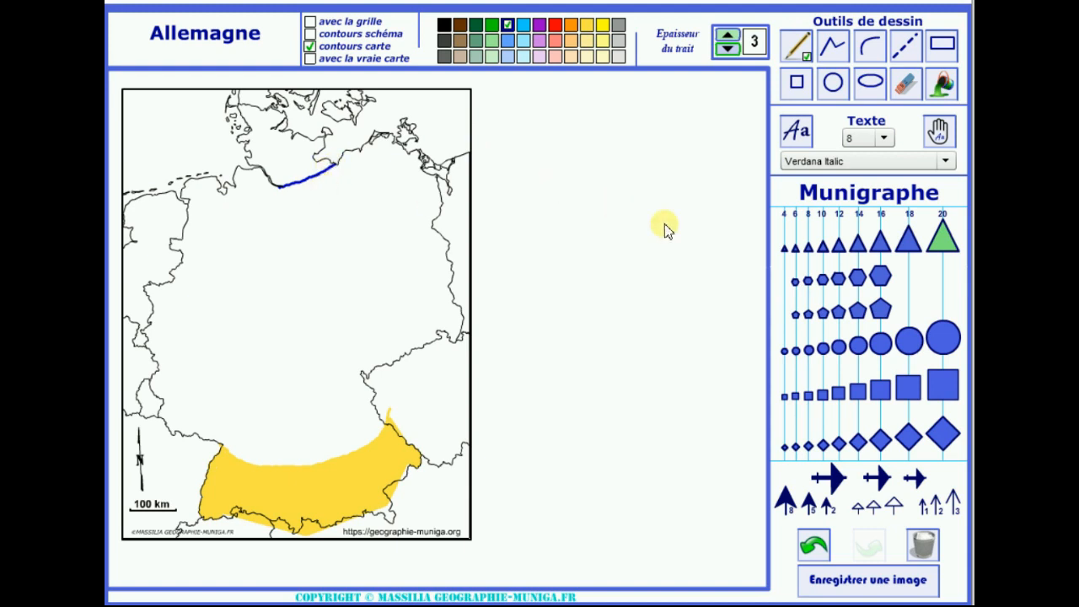
{"action": "left_click", "coordinate": [944, 86]}
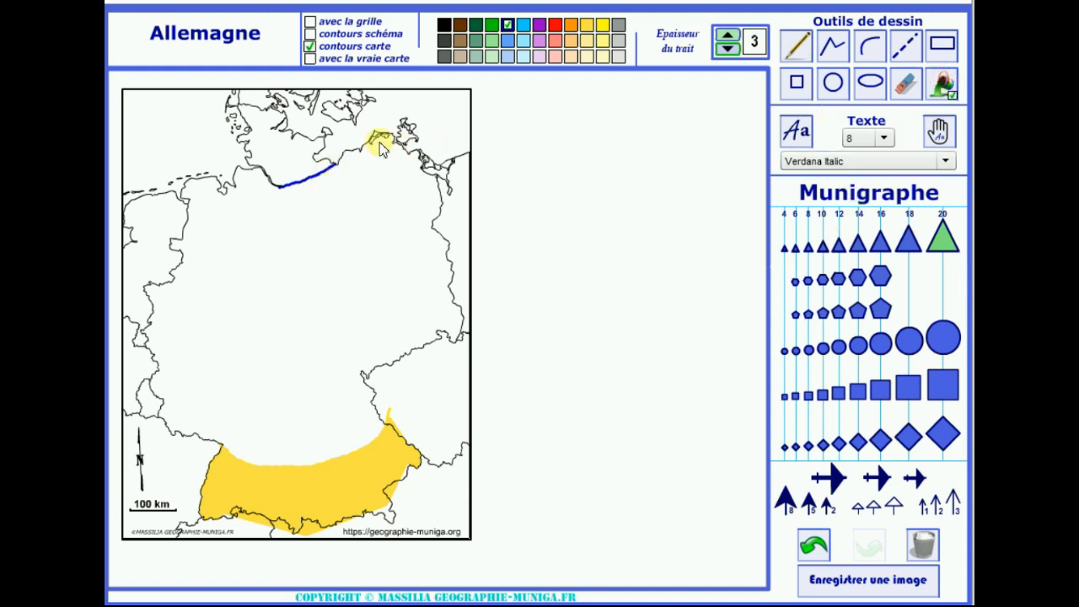
{"action": "left_click", "coordinate": [290, 162]}
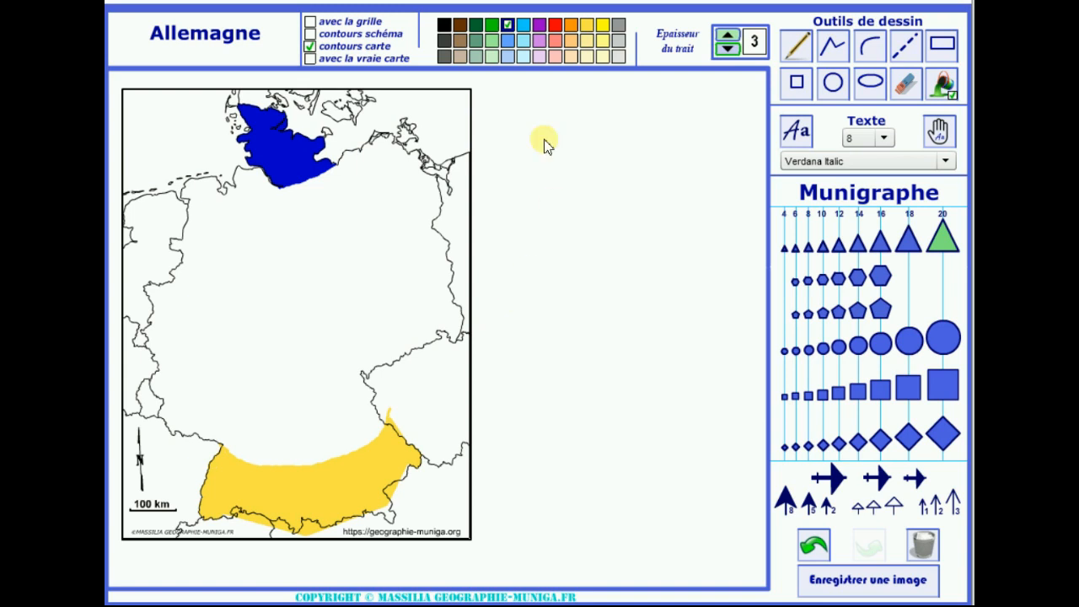
Step: Display the real map and place a black size-20 circle at Berlin
{"action": "left_click", "coordinate": [444, 25]}
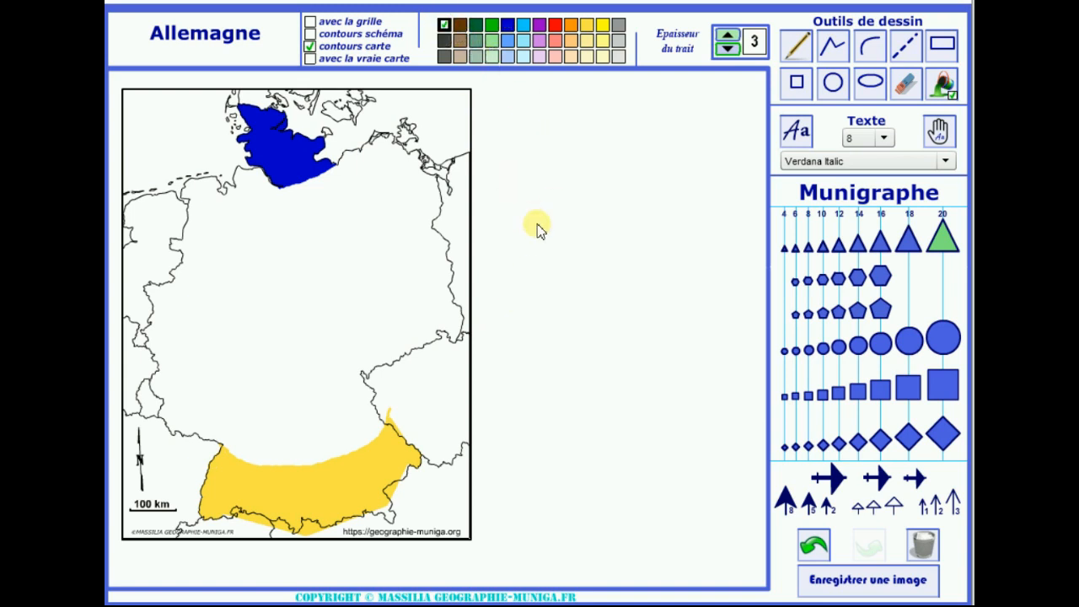
{"action": "left_click", "coordinate": [943, 337]}
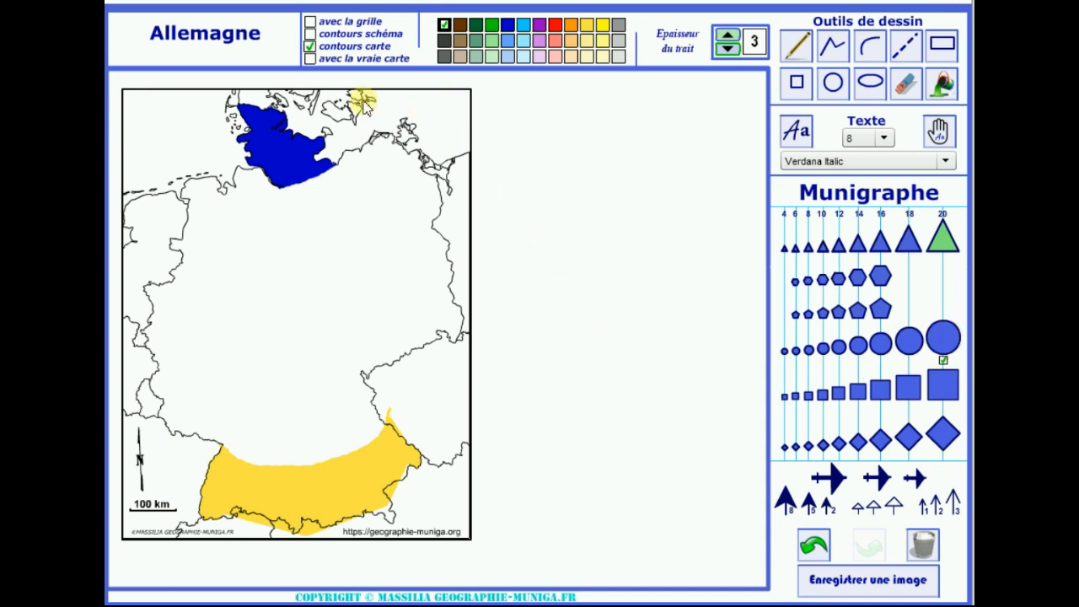
{"action": "left_click", "coordinate": [311, 59]}
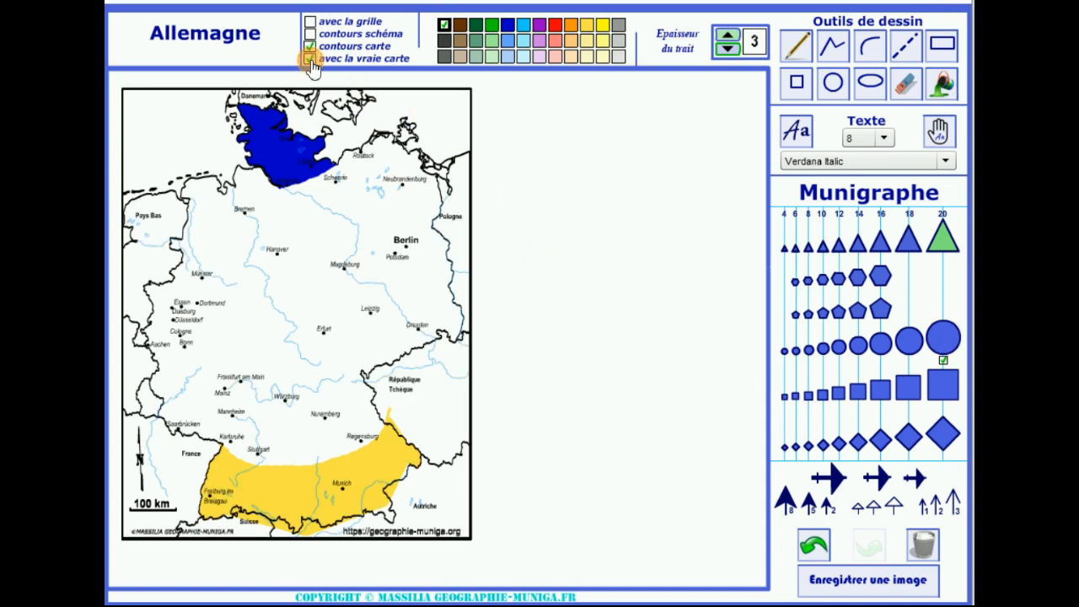
{"action": "left_click", "coordinate": [401, 232]}
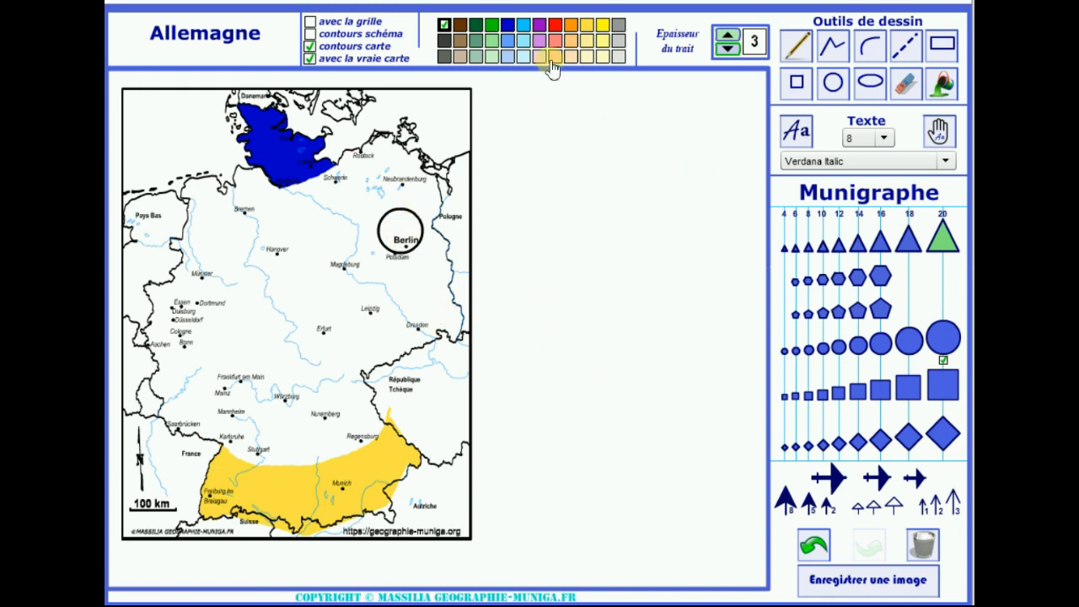
Step: Hide the real map and its contours, and fill the Berlin circle with purple
{"action": "left_click", "coordinate": [539, 26]}
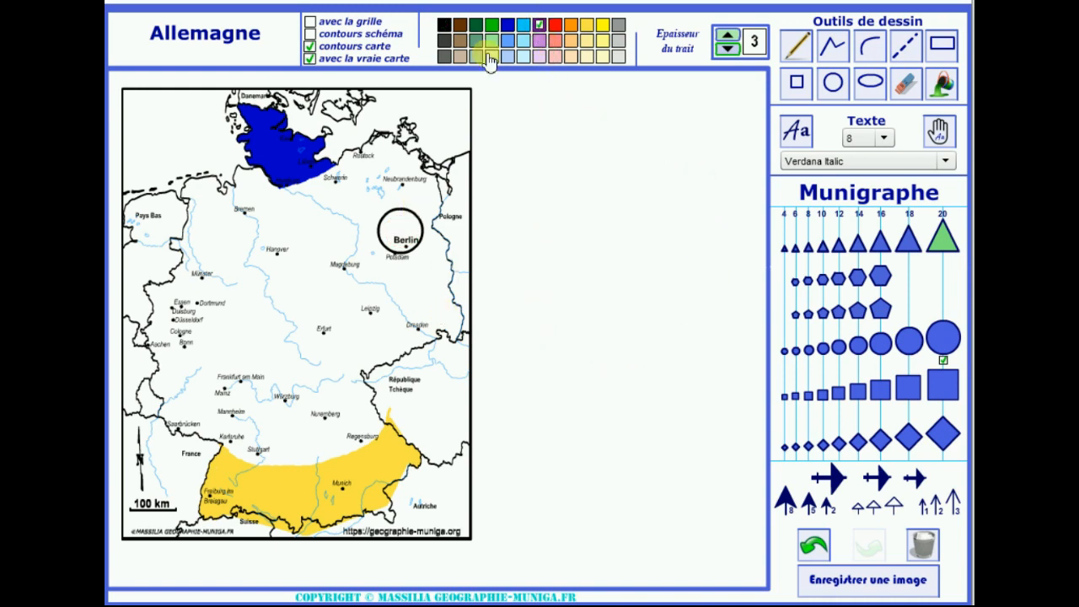
{"action": "left_click", "coordinate": [310, 58]}
{"action": "left_click", "coordinate": [310, 47]}
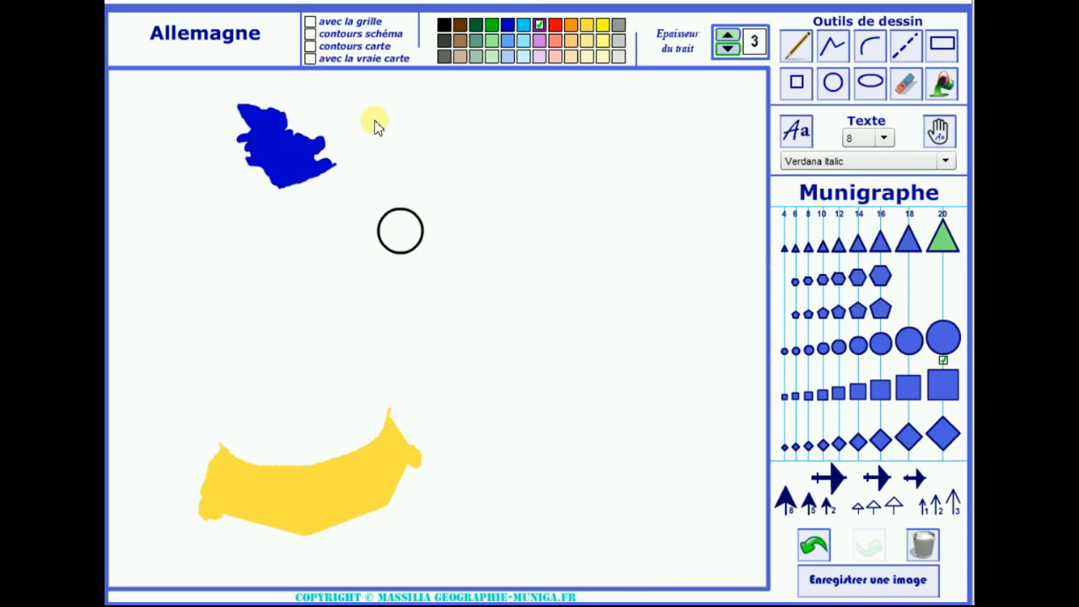
{"action": "left_click", "coordinate": [943, 83]}
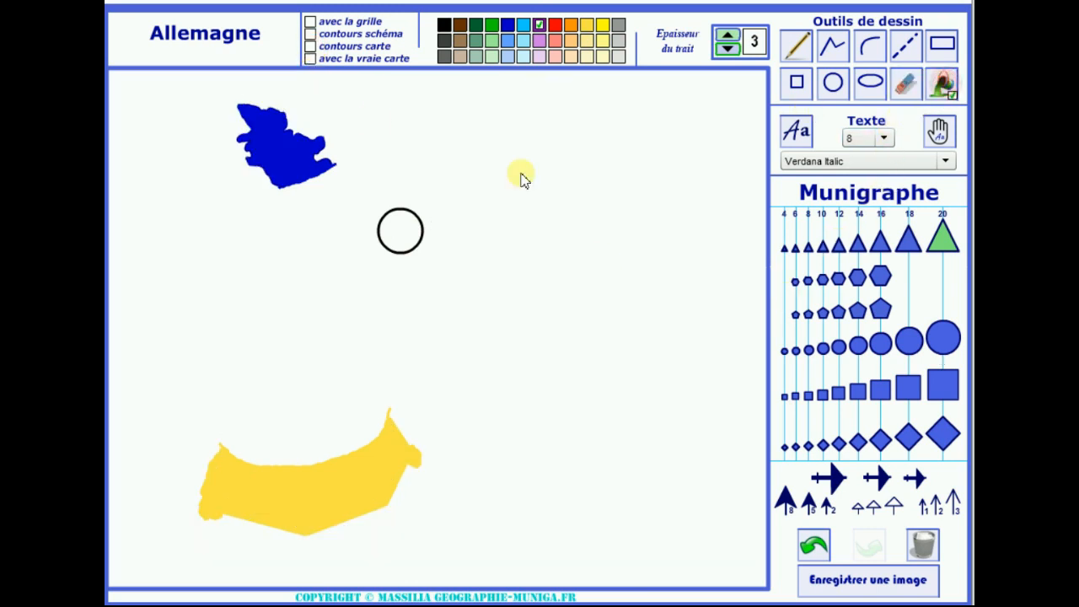
{"action": "left_click", "coordinate": [413, 233]}
Step: Display the schematic outline of Germany around the coloured areas, without the real map contours
{"action": "left_click", "coordinate": [310, 47]}
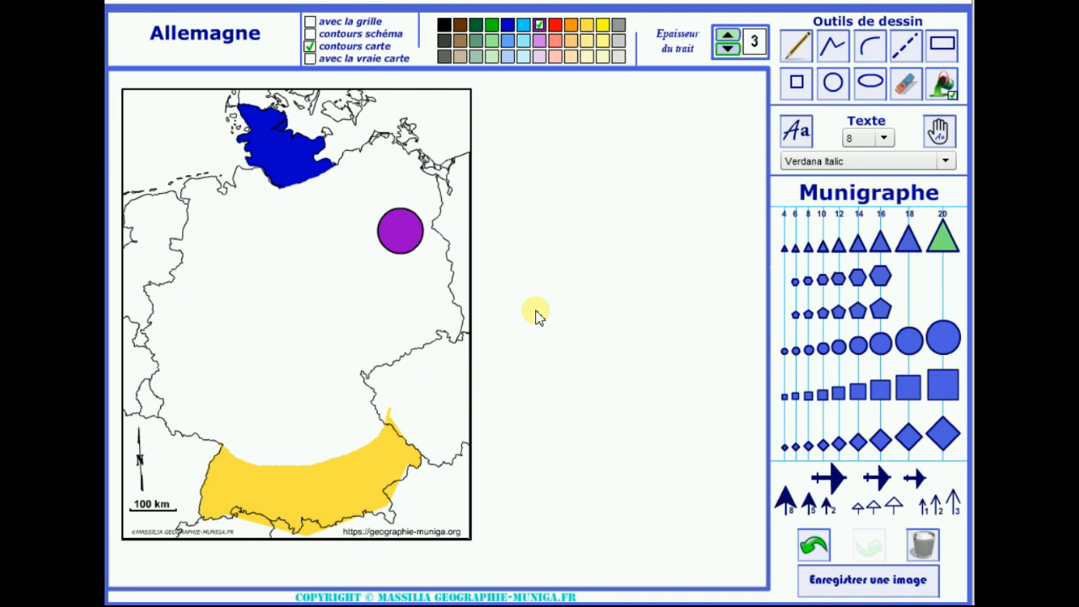
{"action": "left_click", "coordinate": [311, 34]}
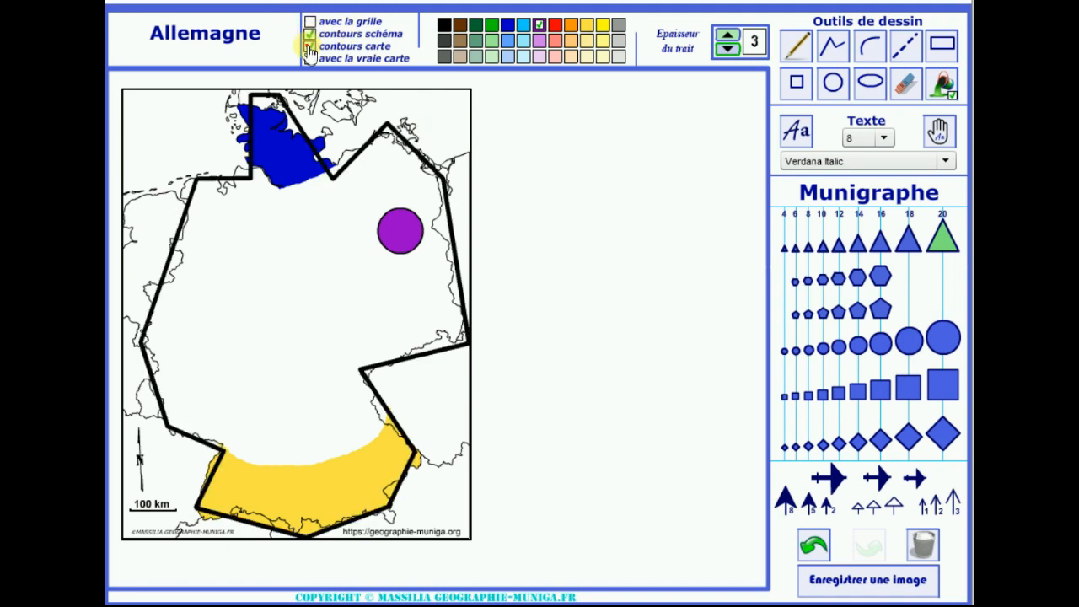
{"action": "left_click", "coordinate": [309, 47]}
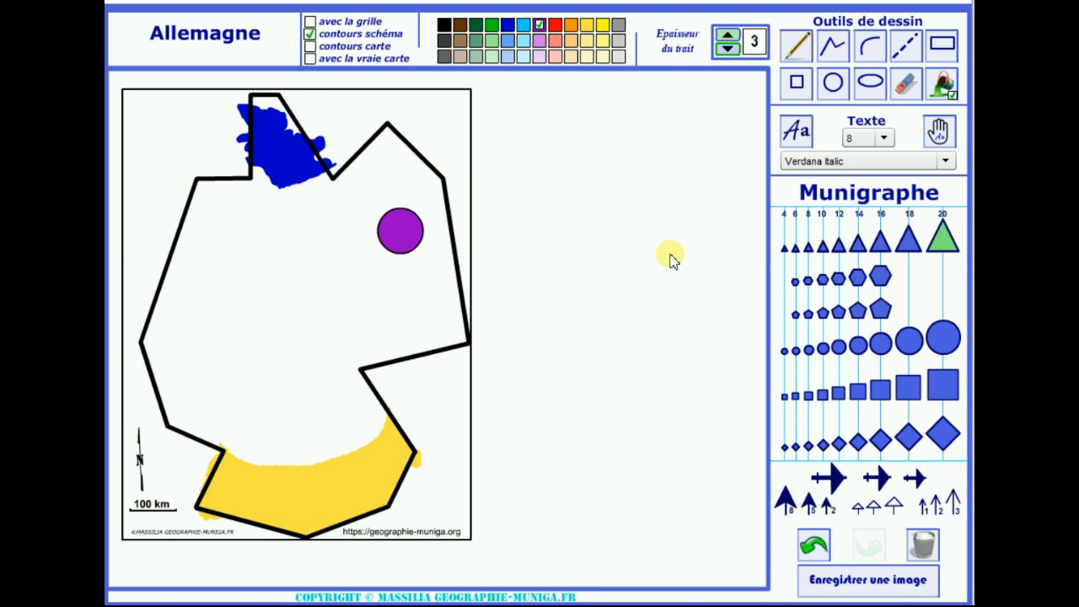